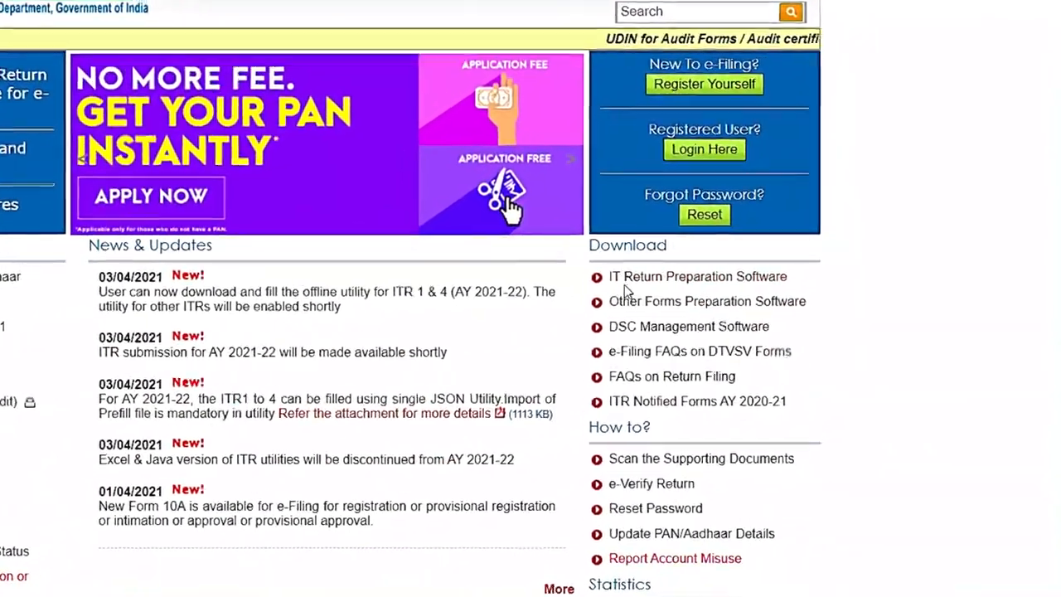
Step: Open the IT Return Preparation Software page from the e-filing portal's Download section and download the ITR utility archive
drag(605, 277, 621, 275)
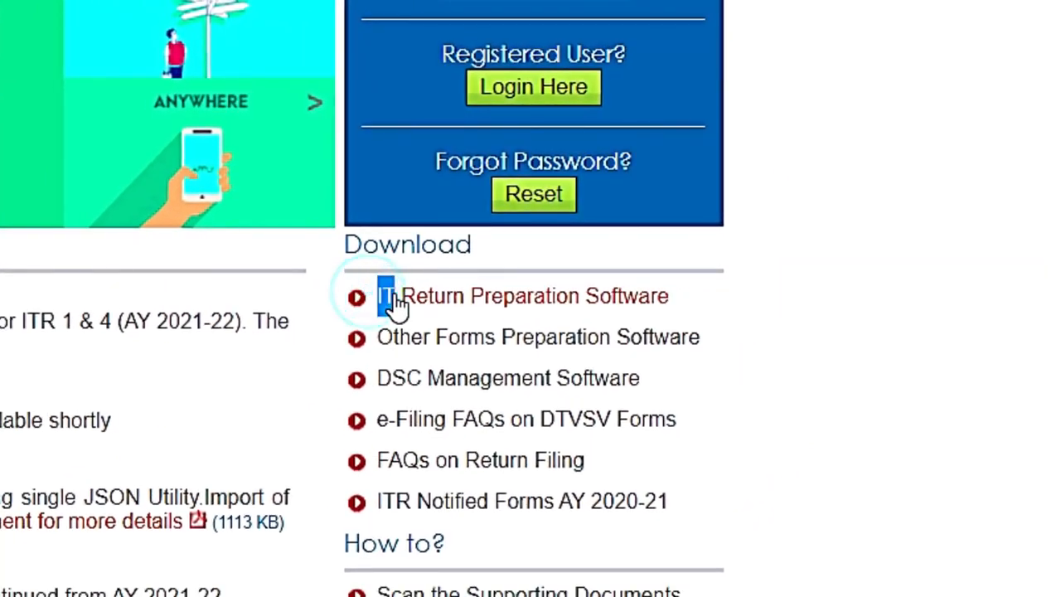
drag(398, 305, 681, 306)
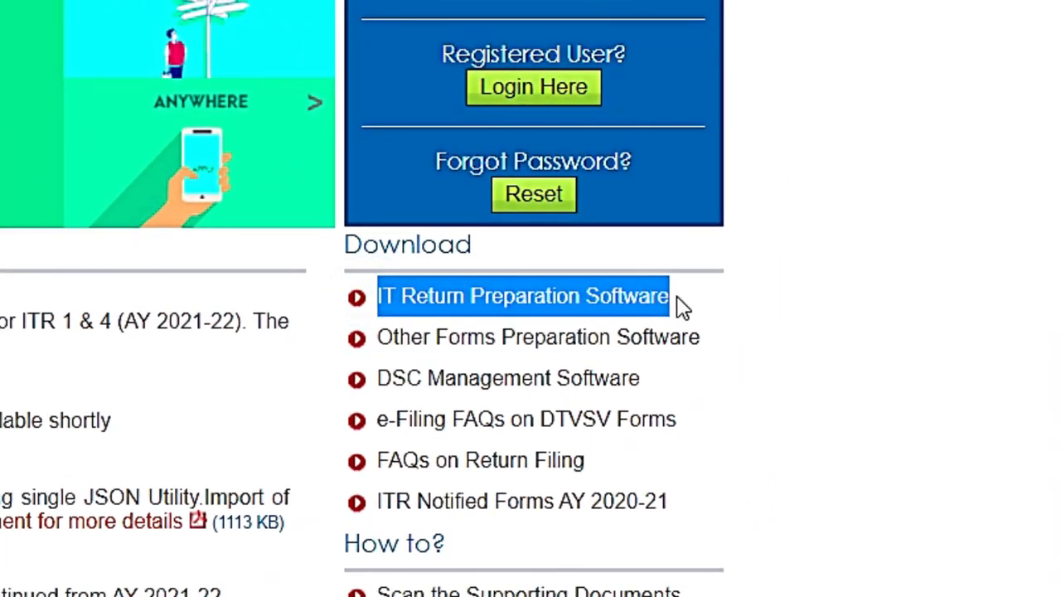
click(667, 315)
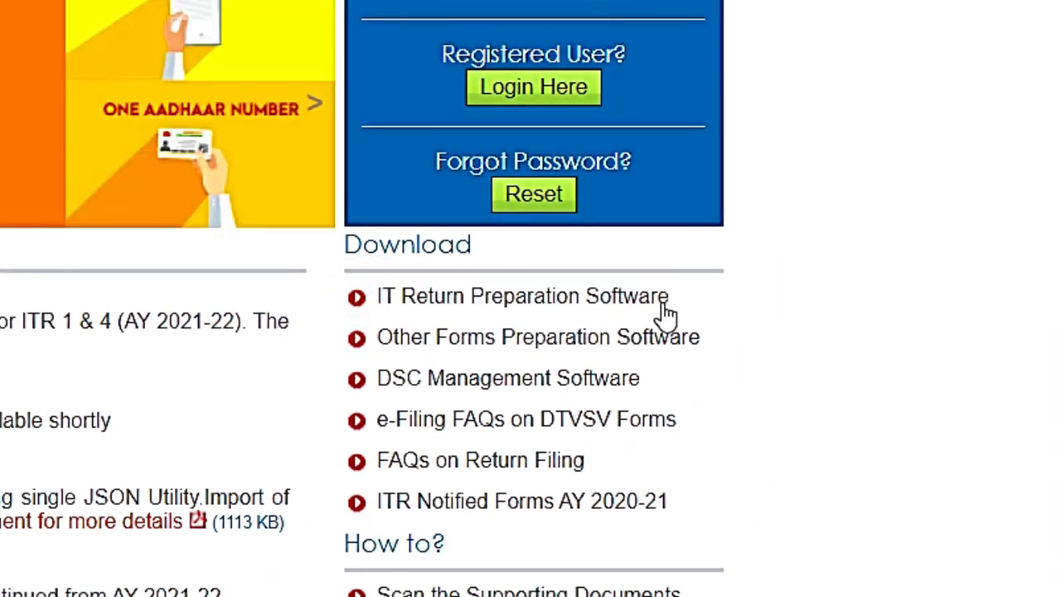
click(597, 298)
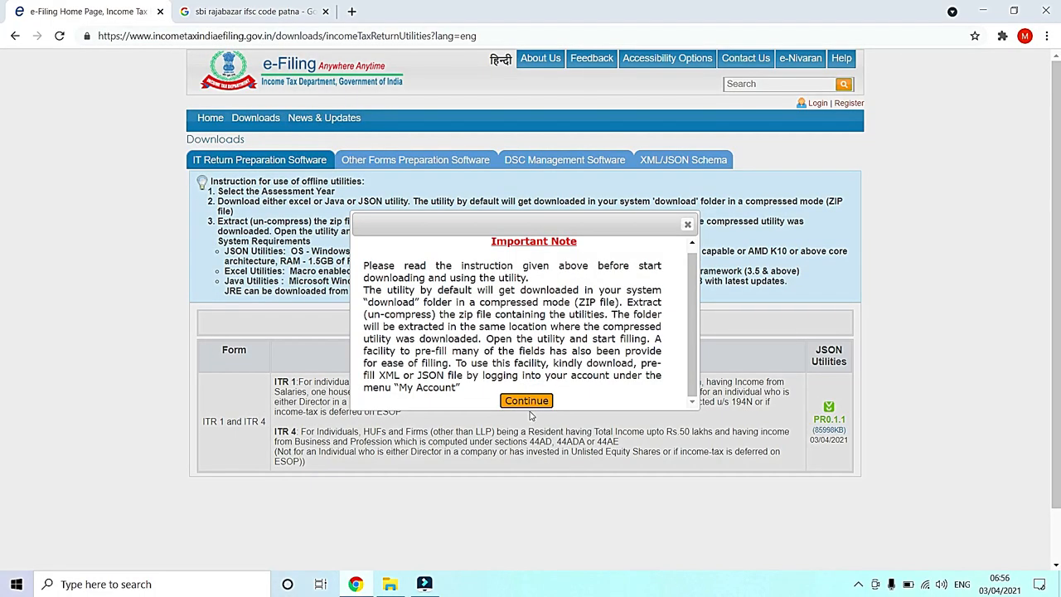
click(529, 402)
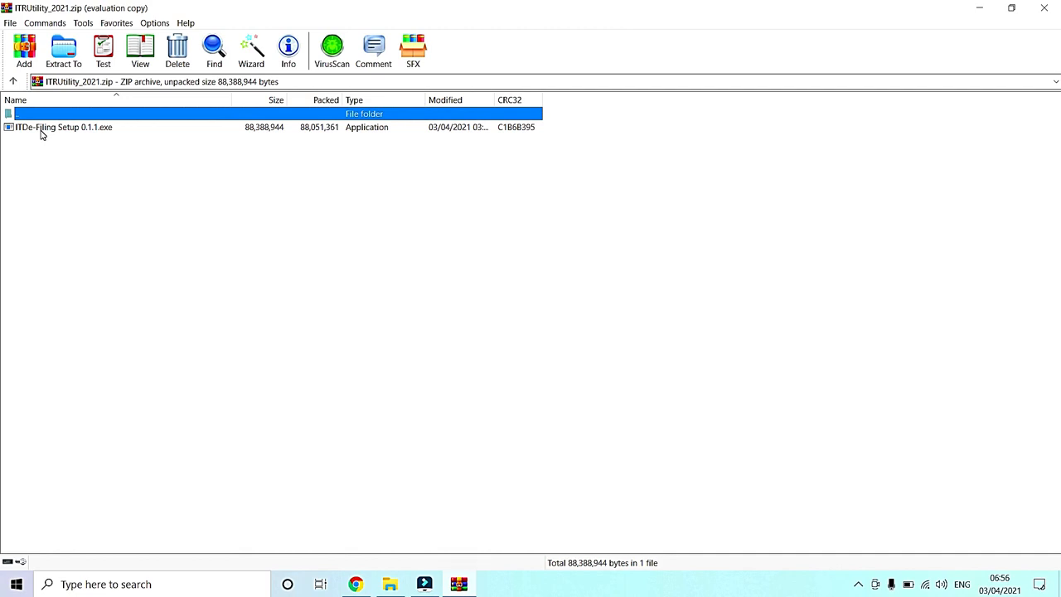
Step: Run ITDe-Filing Setup 0.1.1.exe from ITRUtility_2021.zip and start filing returns for A.Y. 2021-22 in the desktop utility
double_click(42, 129)
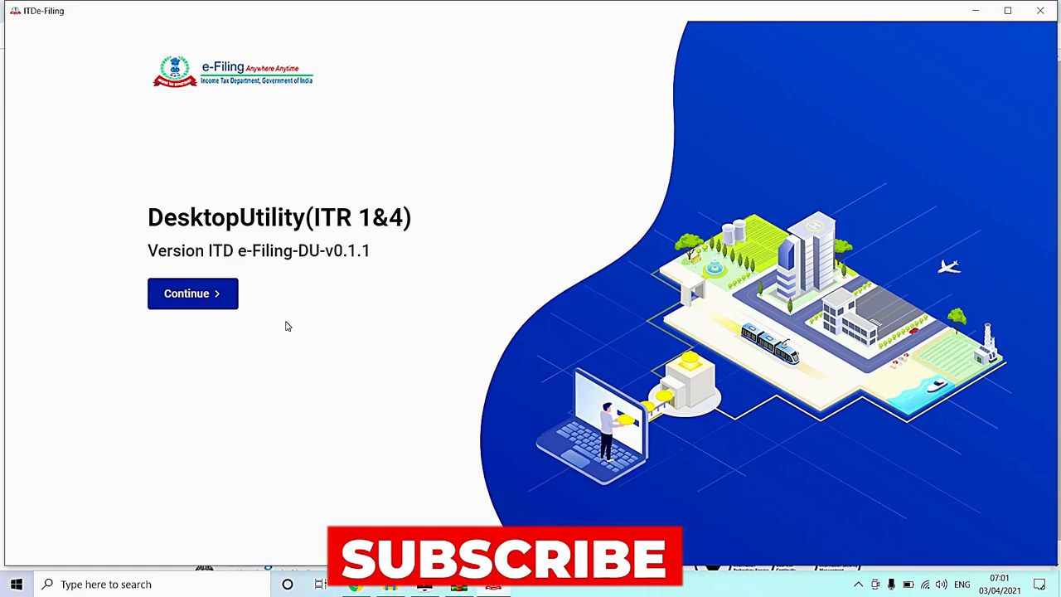
click(192, 295)
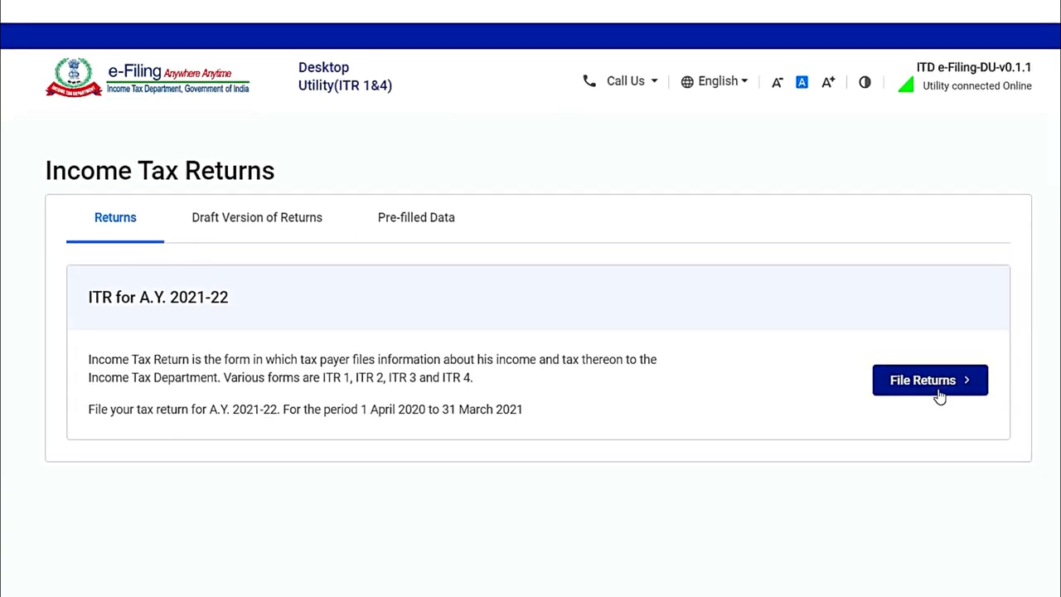
click(938, 389)
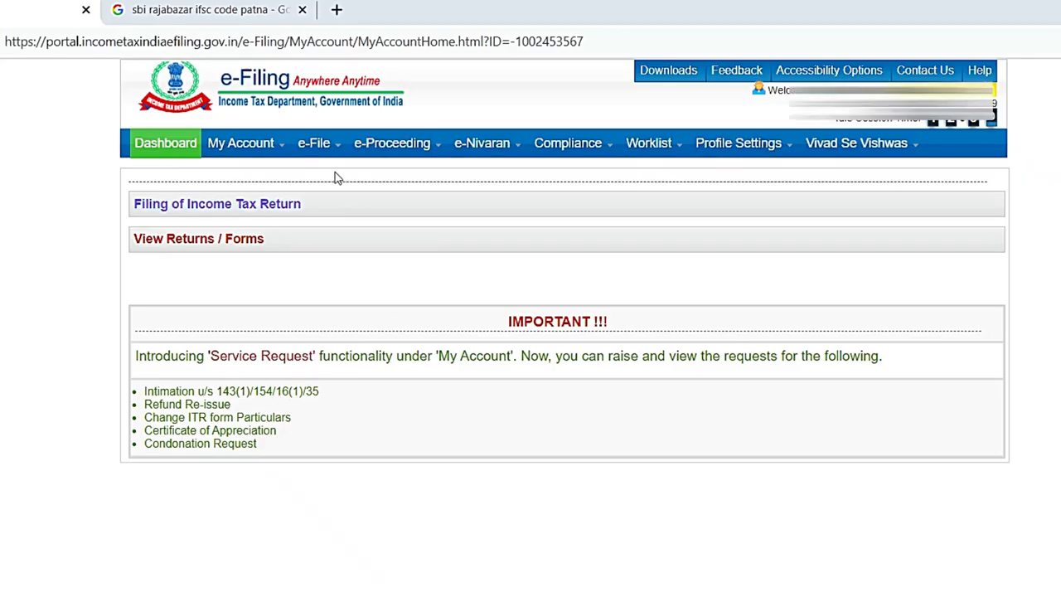
Step: Switch to the e-Filing account in the browser and download the pre-filled JSON for AY 2021-22
mouse_move(265, 155)
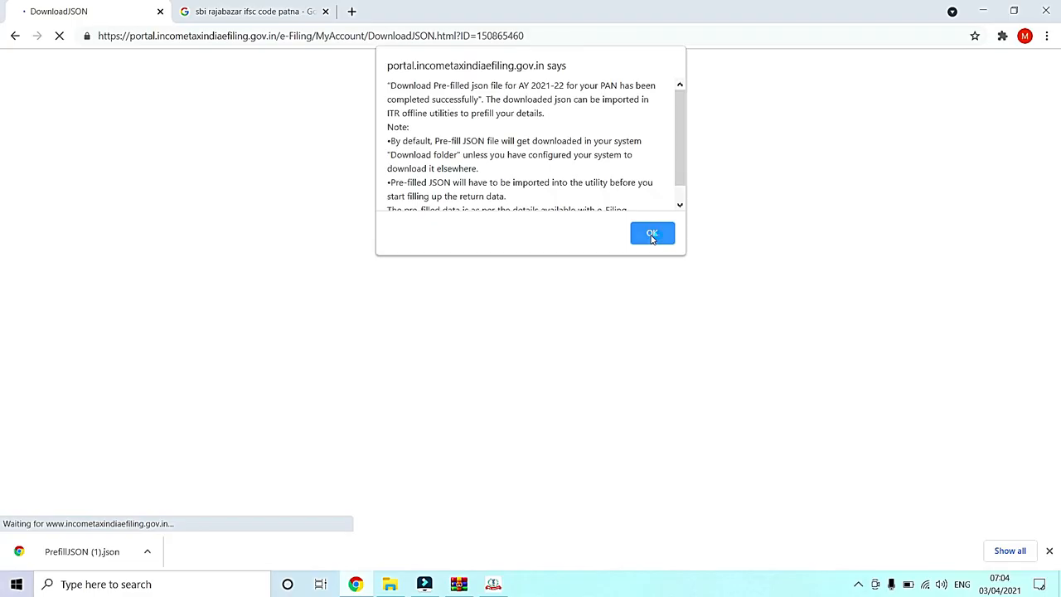
click(652, 233)
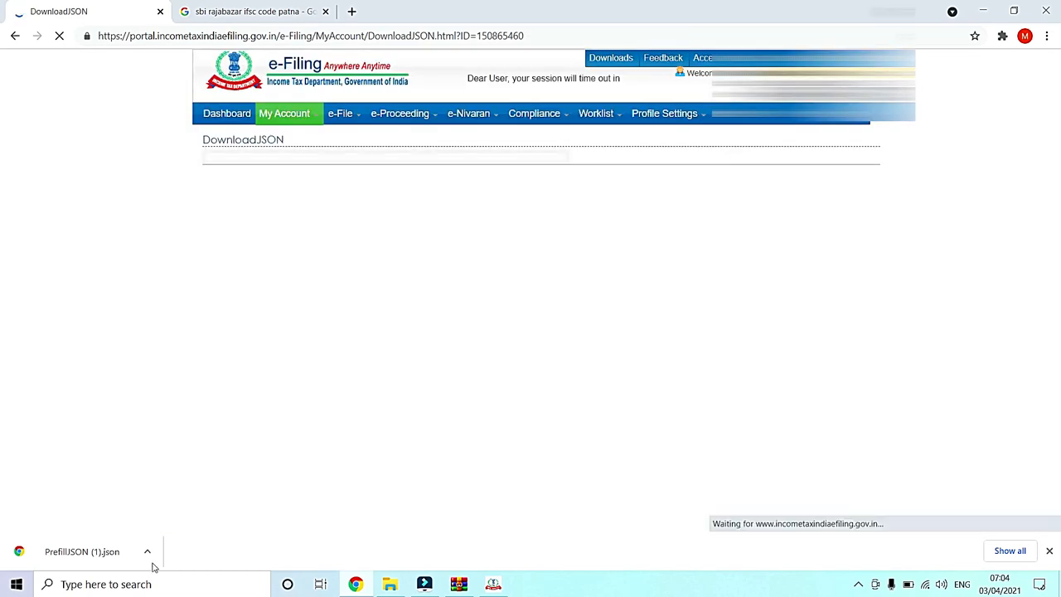
Step: Switch to the ITDe-Filing utility, choose to import pre-filled data, and provide the PAN with assessment year 2021-22
click(494, 583)
click(369, 373)
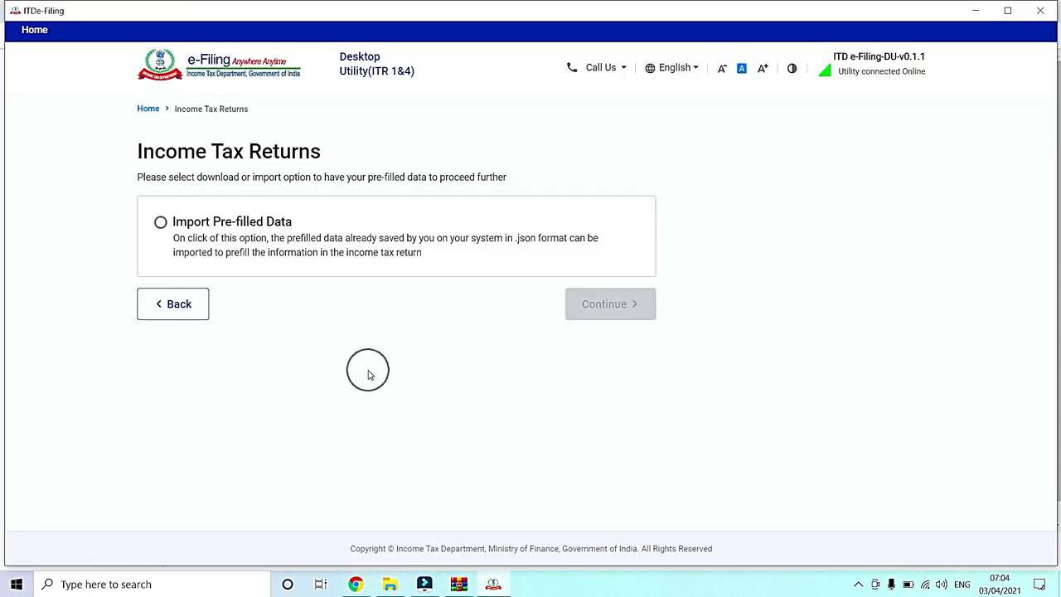
click(160, 224)
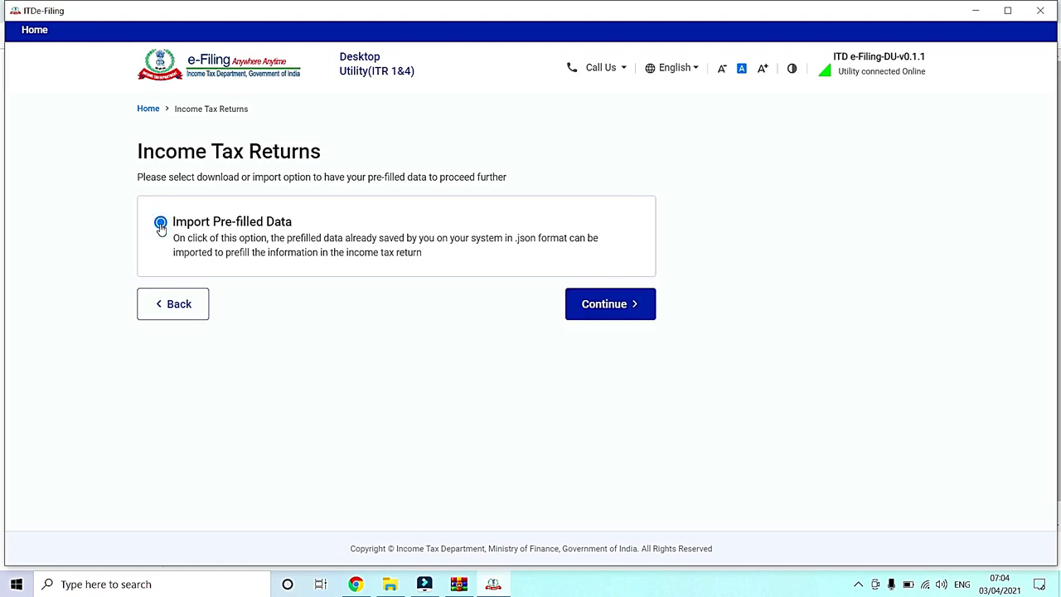
click(614, 305)
click(207, 264)
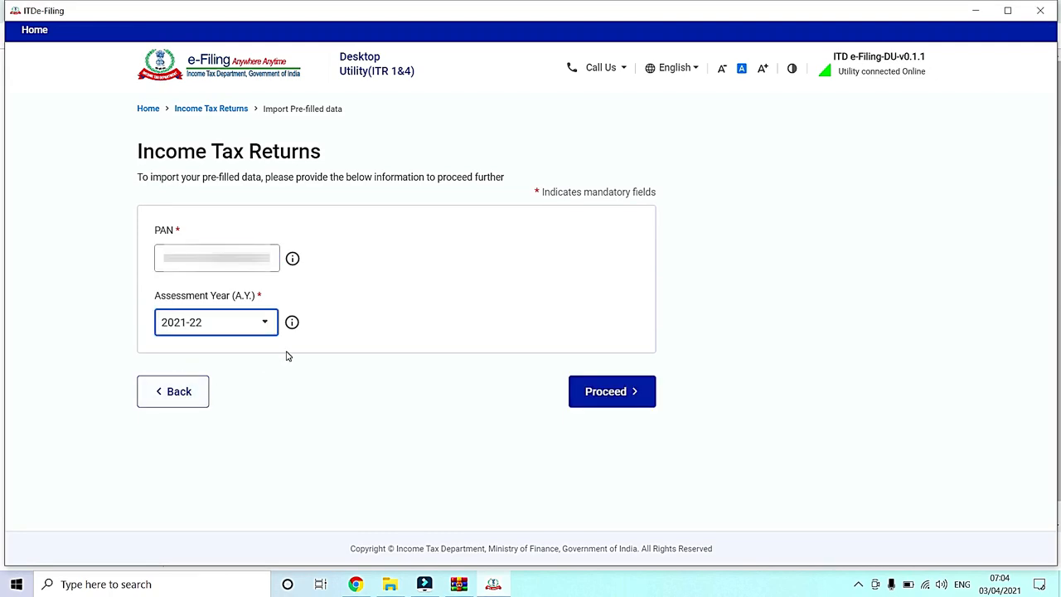
click(603, 400)
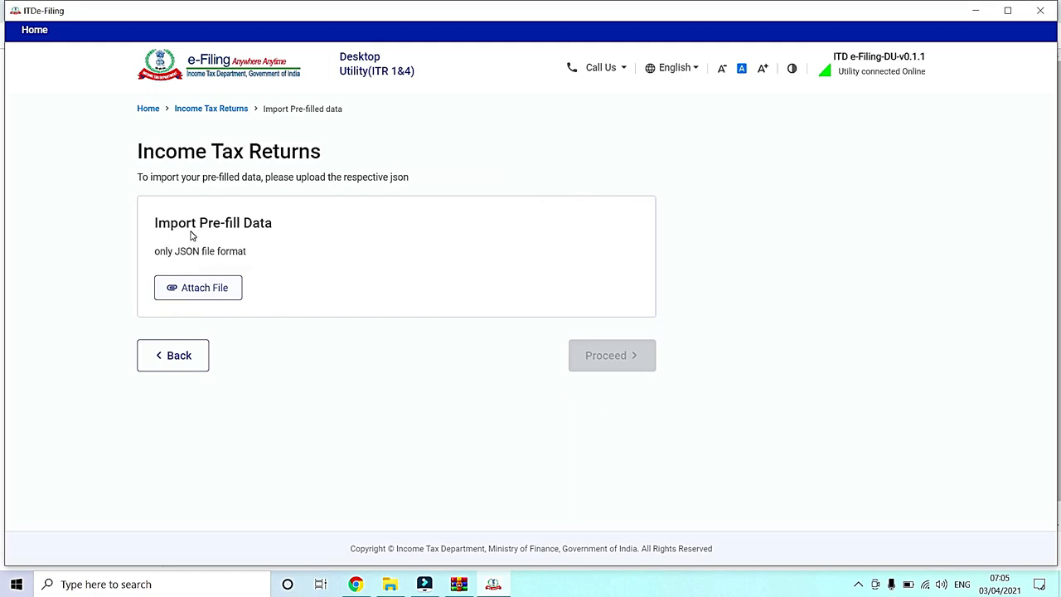
Step: Attach PrefillJSON.json from Downloads as the pre-fill data and proceed to file the return
click(212, 298)
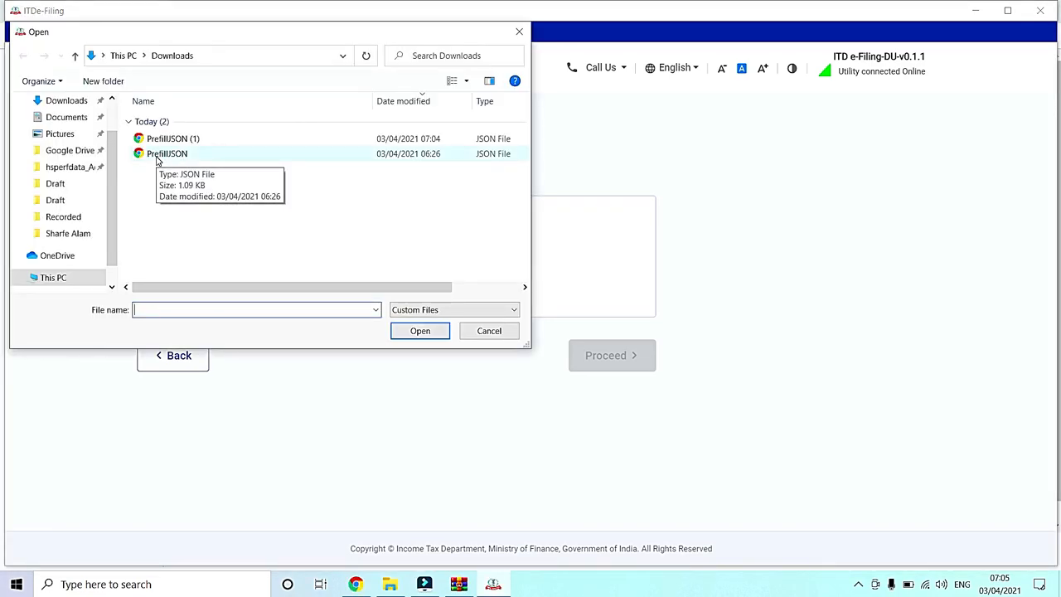
click(166, 154)
click(421, 331)
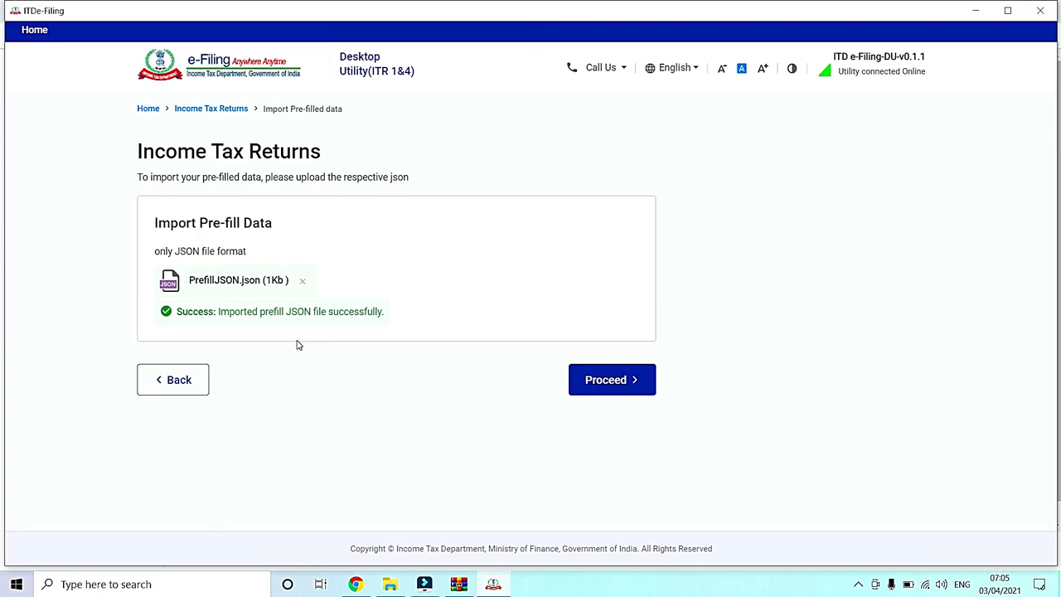
click(621, 382)
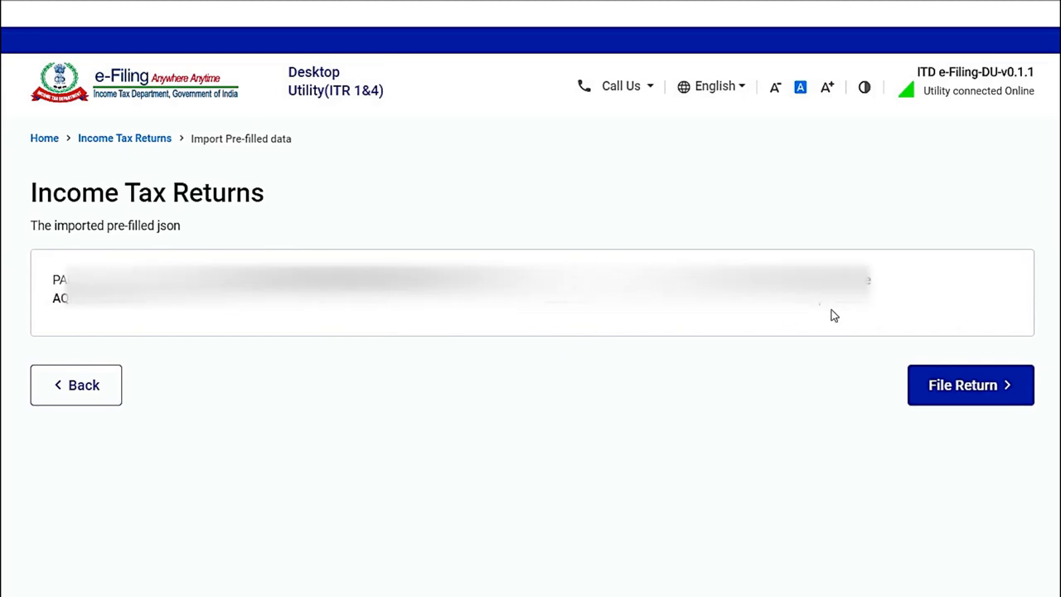
click(962, 382)
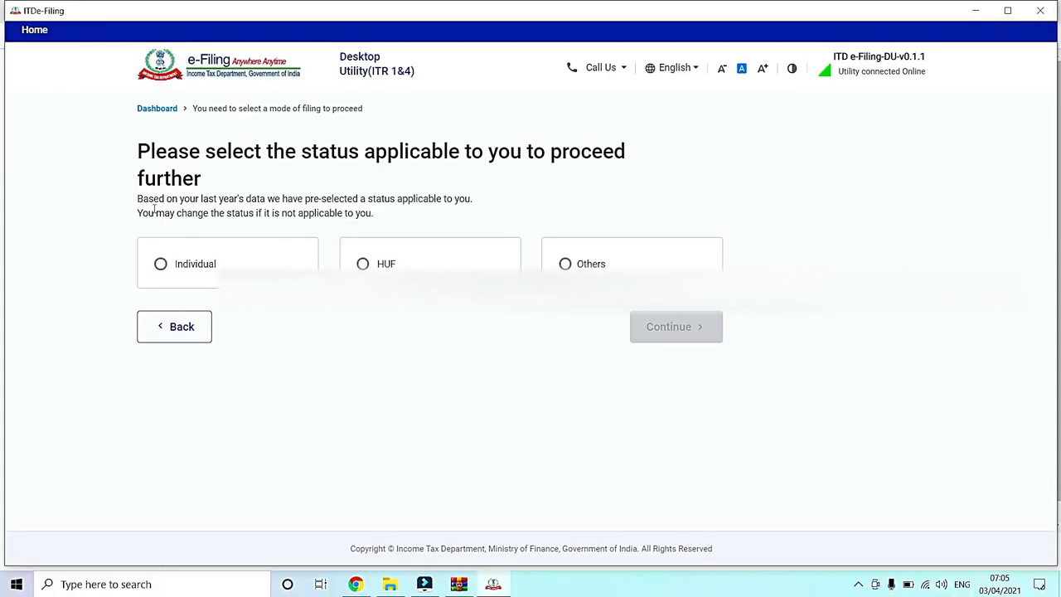
Step: Set the taxpayer status to Individual and proceed with the ITR-1 form
click(160, 264)
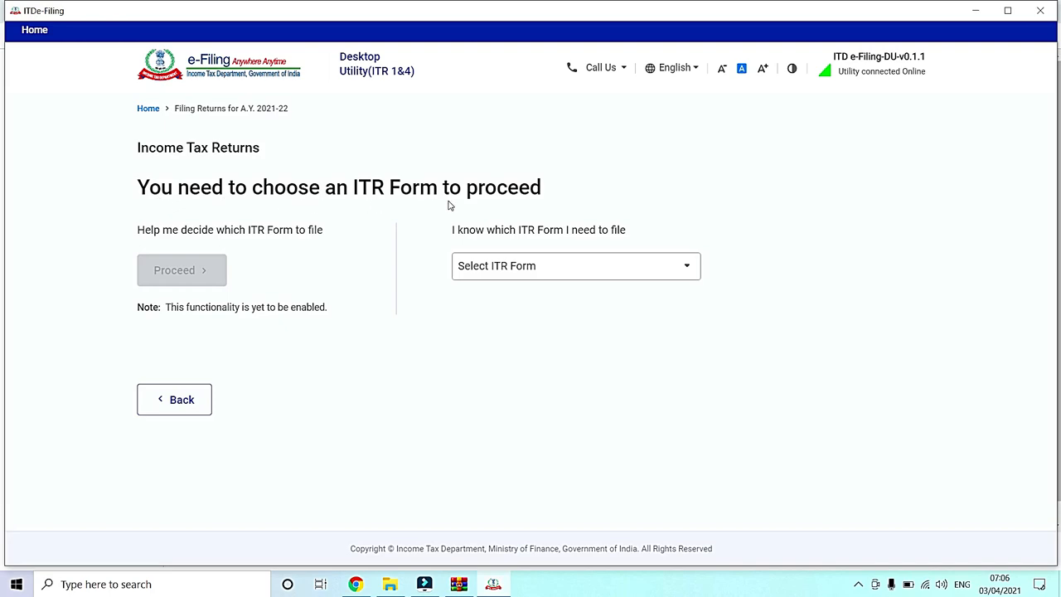
click(566, 273)
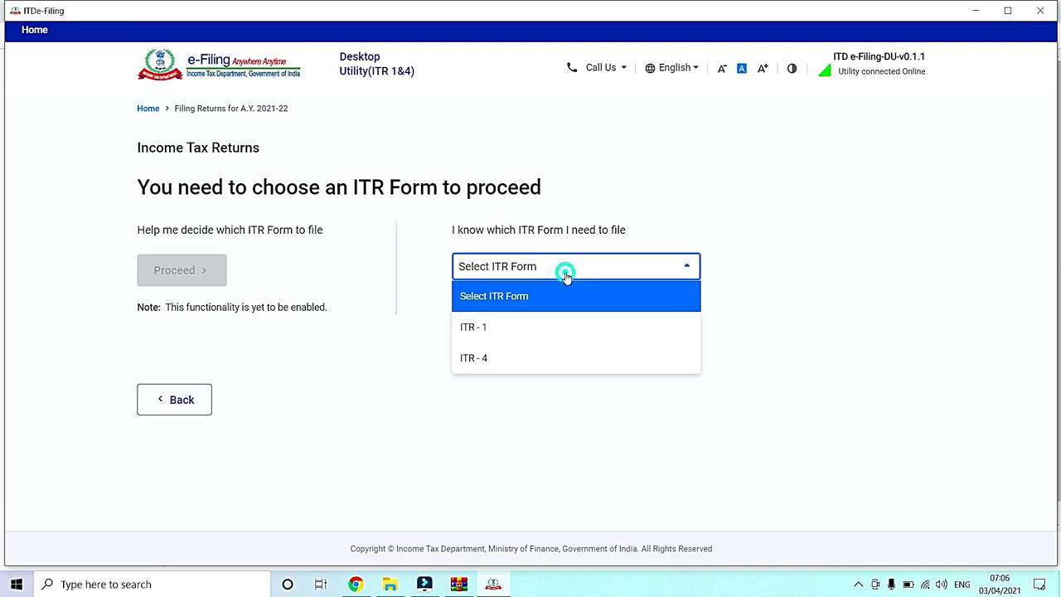
click(540, 333)
click(539, 333)
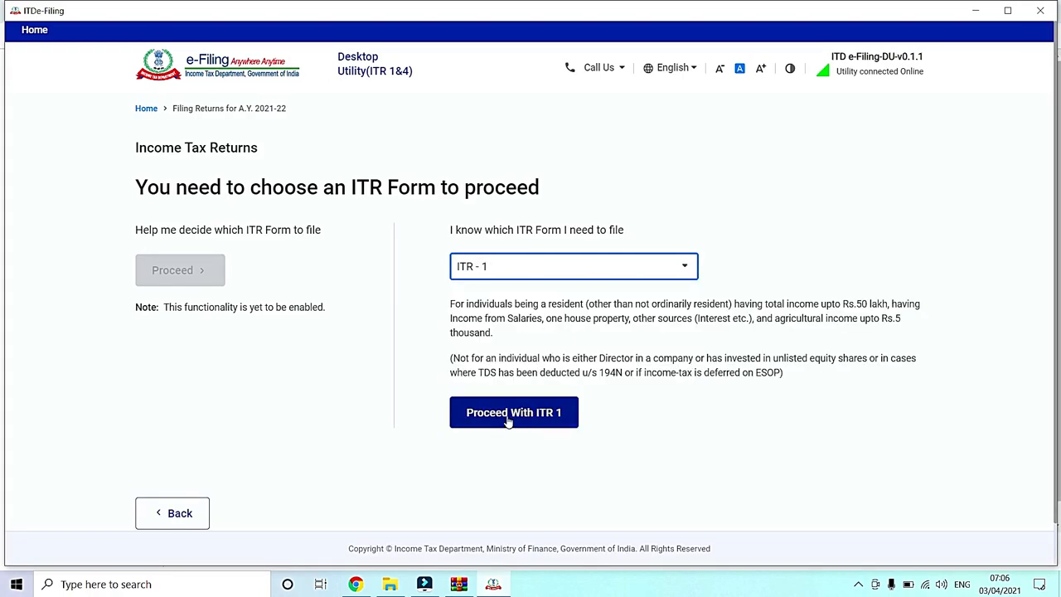
click(509, 421)
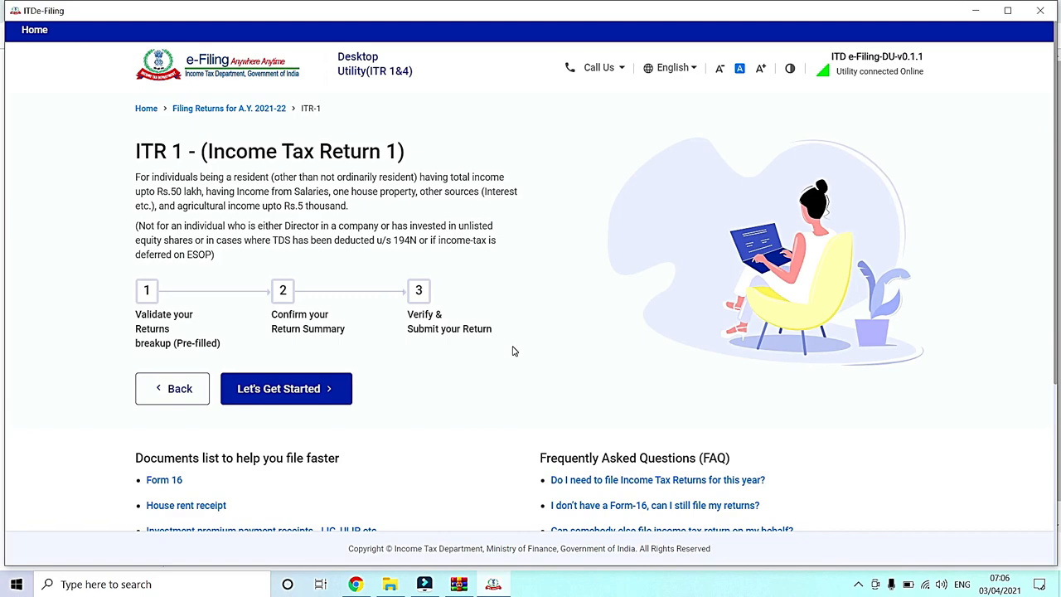
Step: Start the ITR-1 return and submit the filing reasons: taxable income more than the basic exemption limit, and Others
click(290, 399)
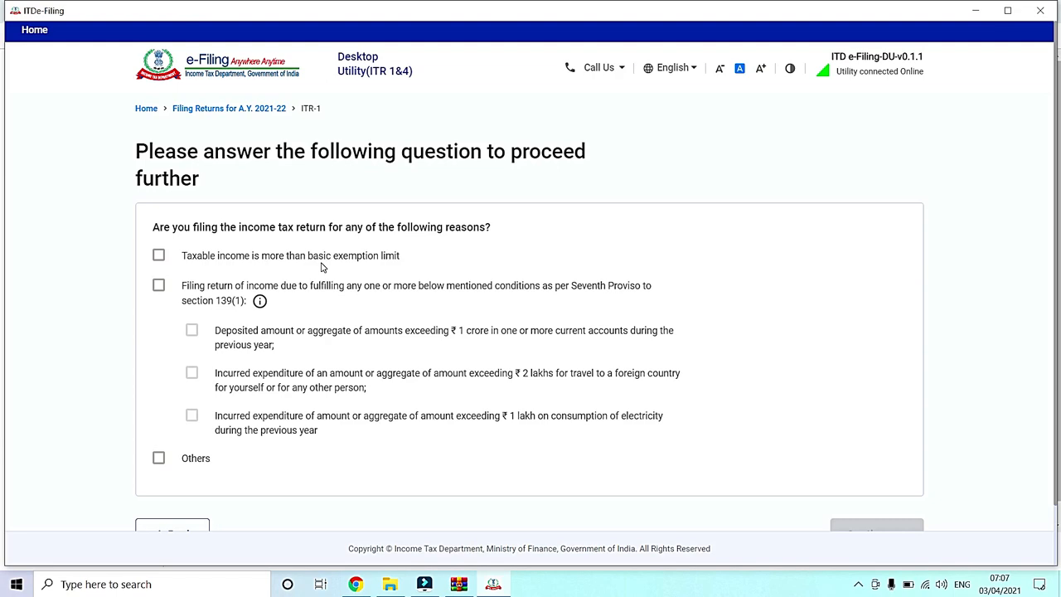
click(159, 256)
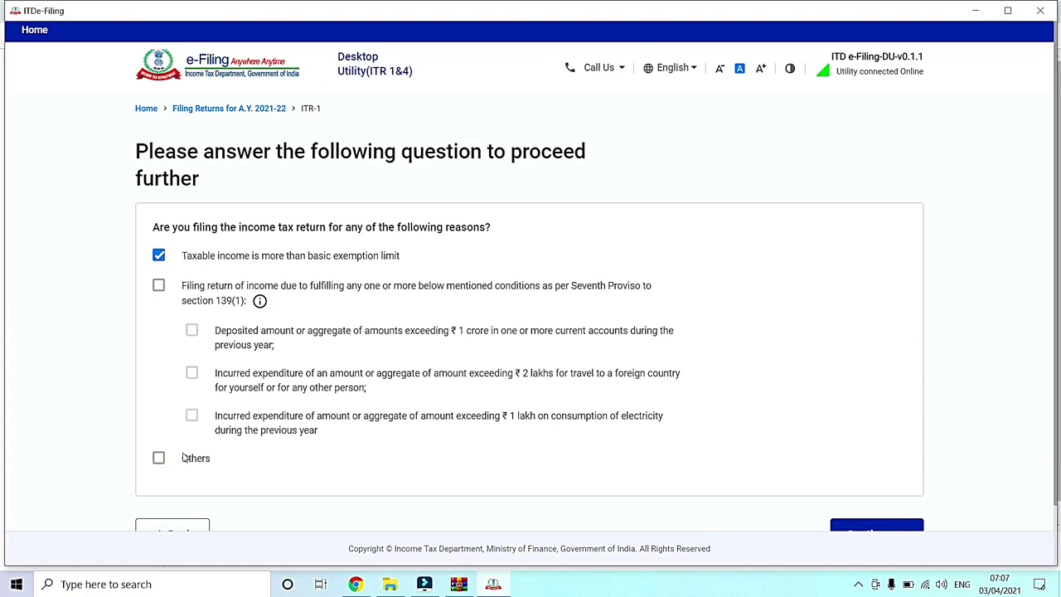
click(158, 460)
click(876, 528)
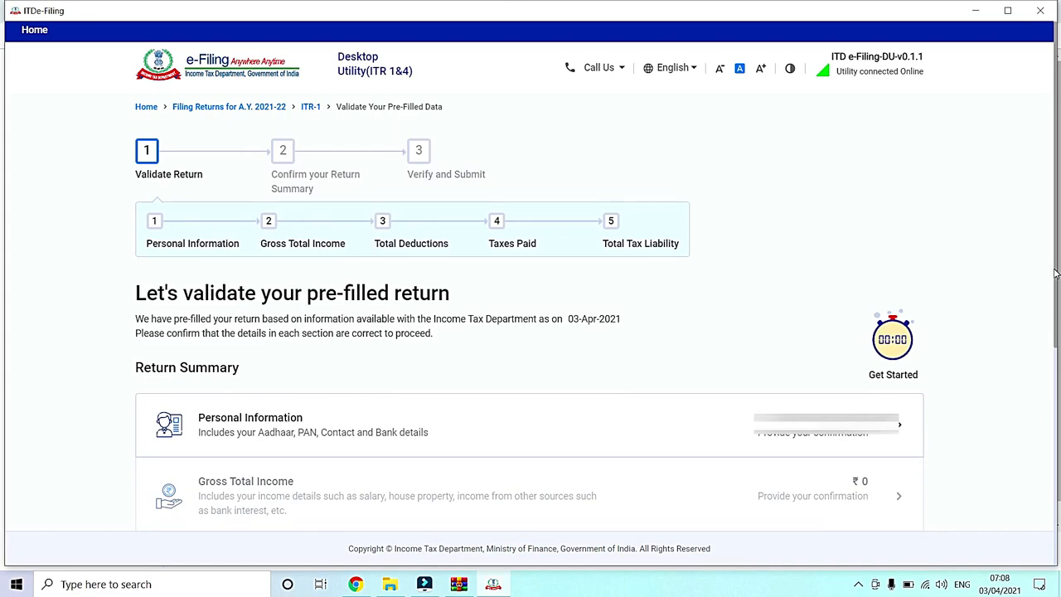
Step: Open the Personal Information section of the return and set the nature of employment to Others
mouse_move(1055, 273)
mouse_down()
mouse_move(1058, 308)
mouse_move(1057, 290)
mouse_up()
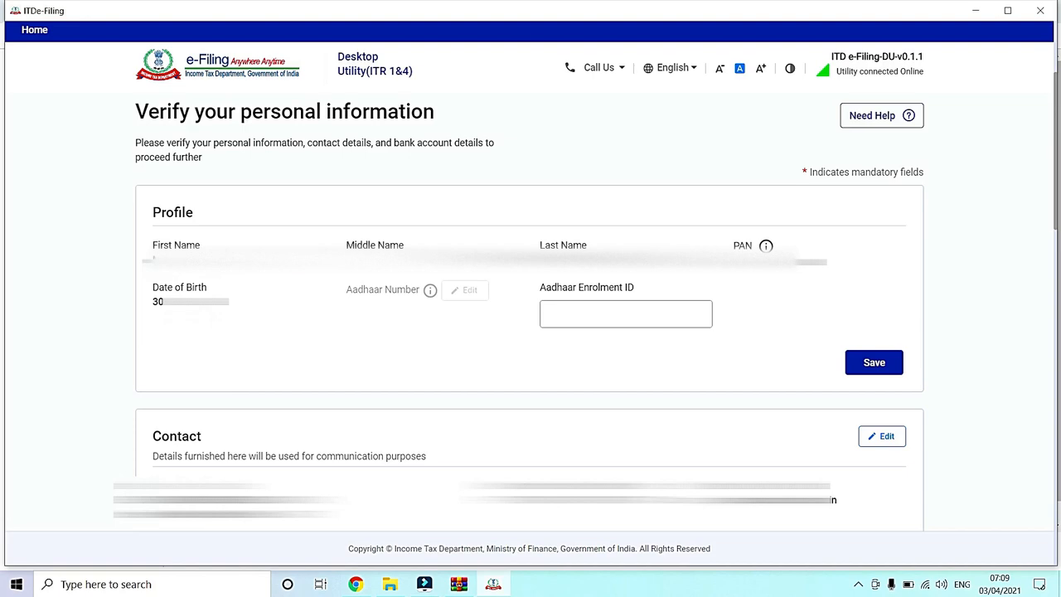
click(584, 308)
drag(1056, 224, 1051, 309)
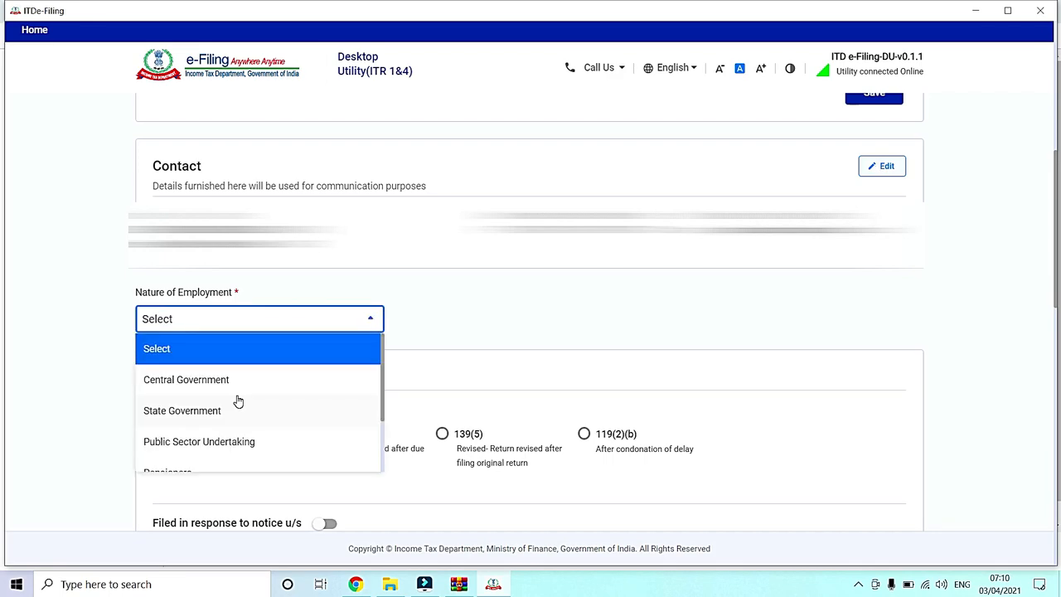
click(119, 292)
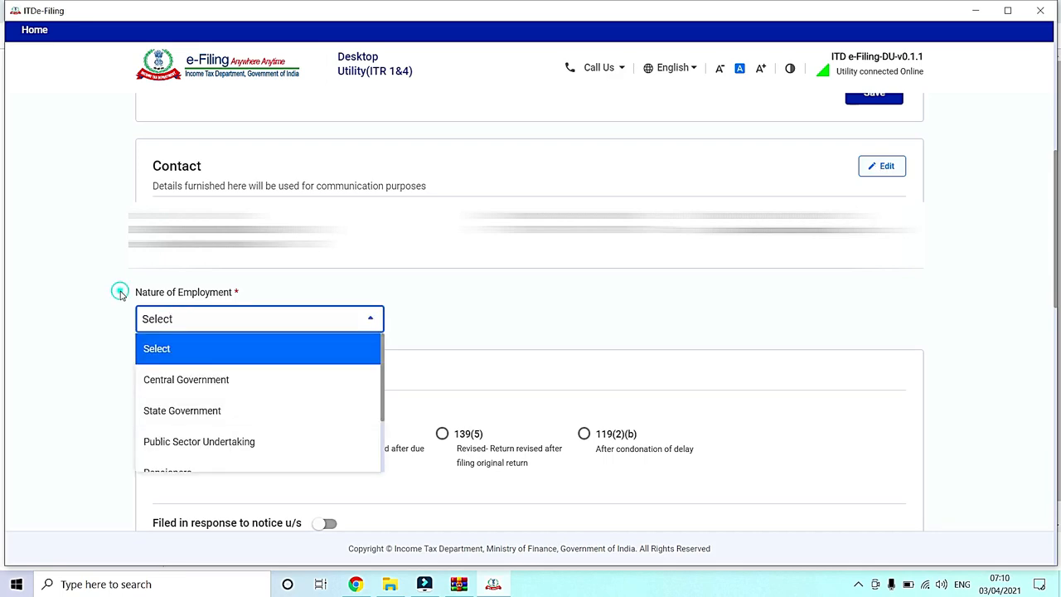
click(193, 323)
drag(383, 415, 378, 474)
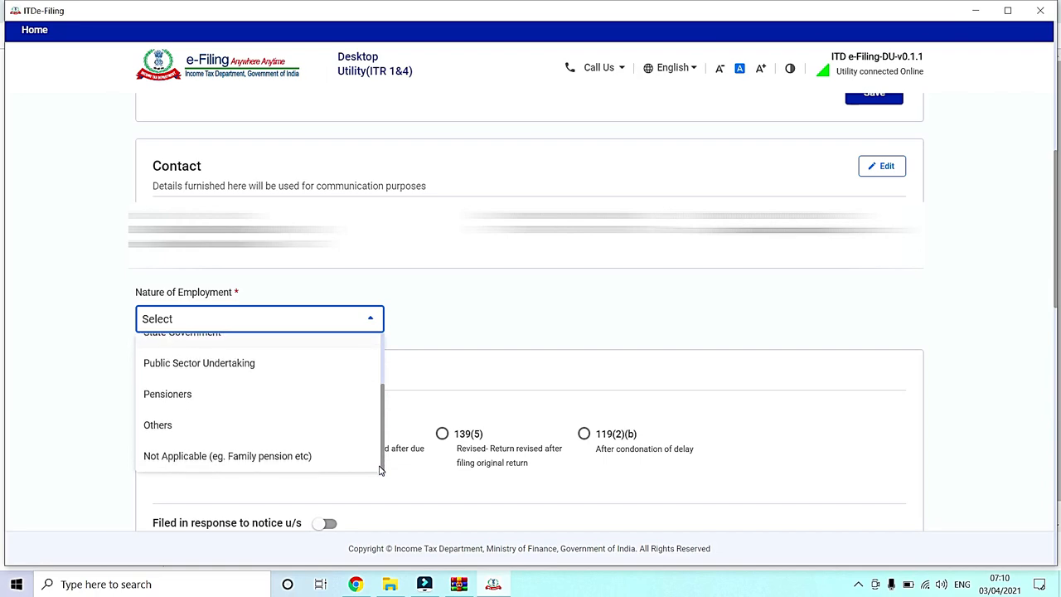
click(322, 431)
Step: Answer No to opting for the new tax regime u/s 115BAC in the filing section
scroll(1055, 352, down, 3)
drag(1055, 352, 1055, 333)
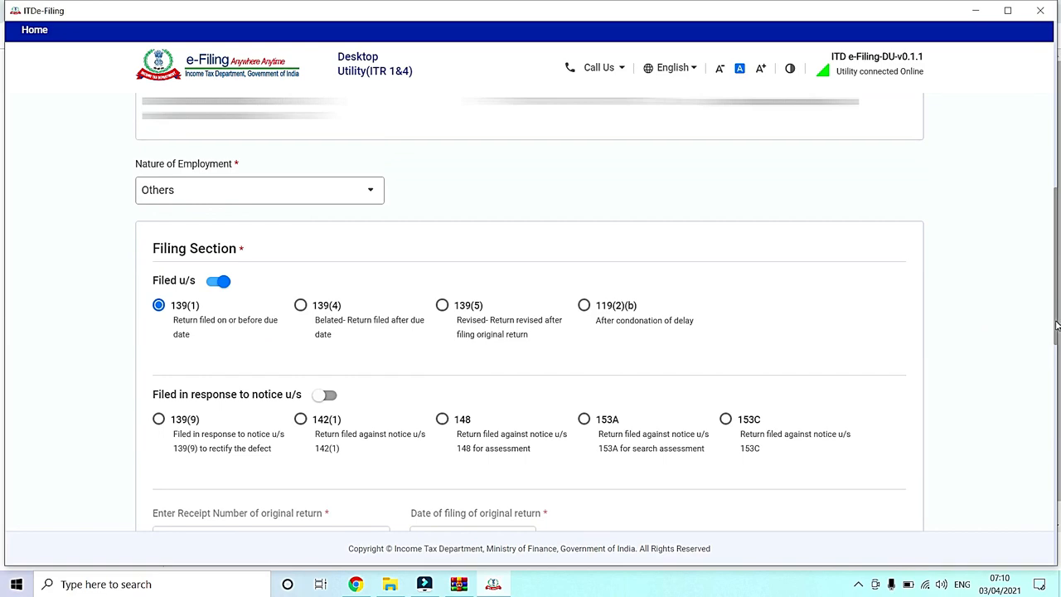
drag(1055, 324, 1055, 473)
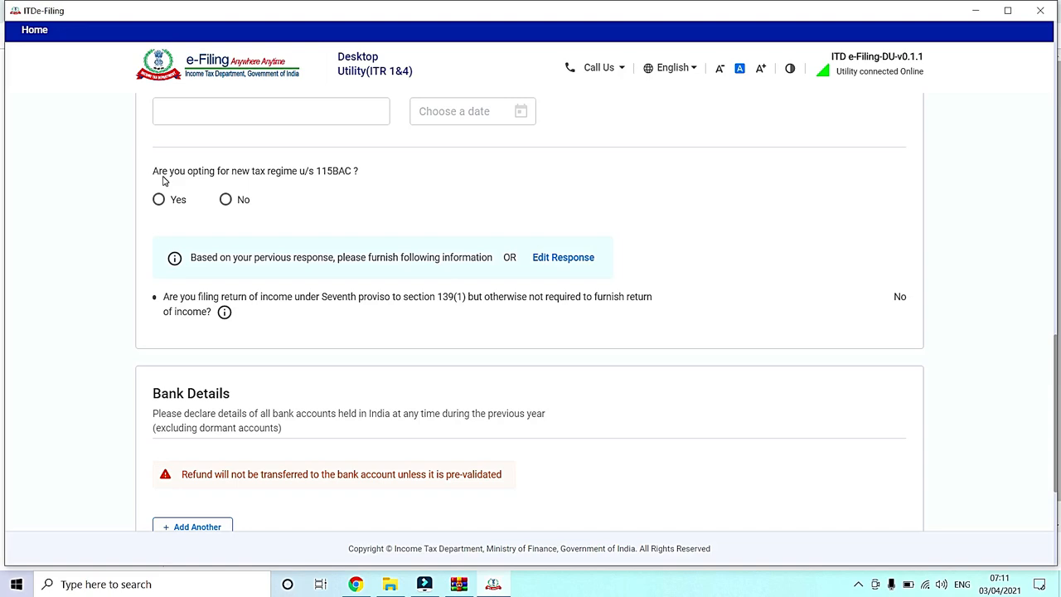
click(225, 200)
Step: Add an HDFC BANK account with its IFS code and account number, nominate it for refund, and confirm the personal information
scroll(224, 205, down, 3)
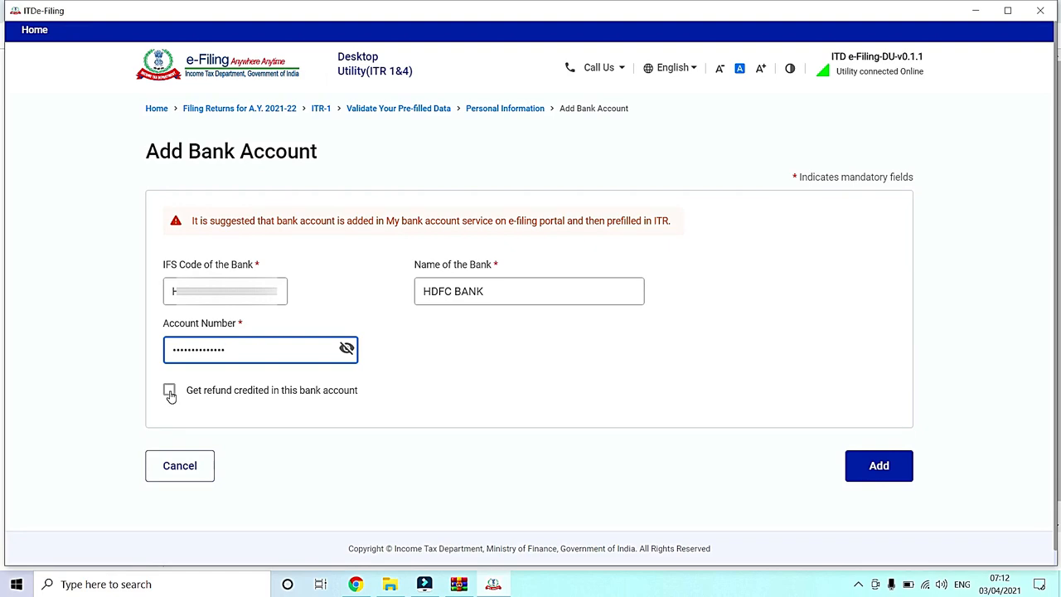
click(169, 390)
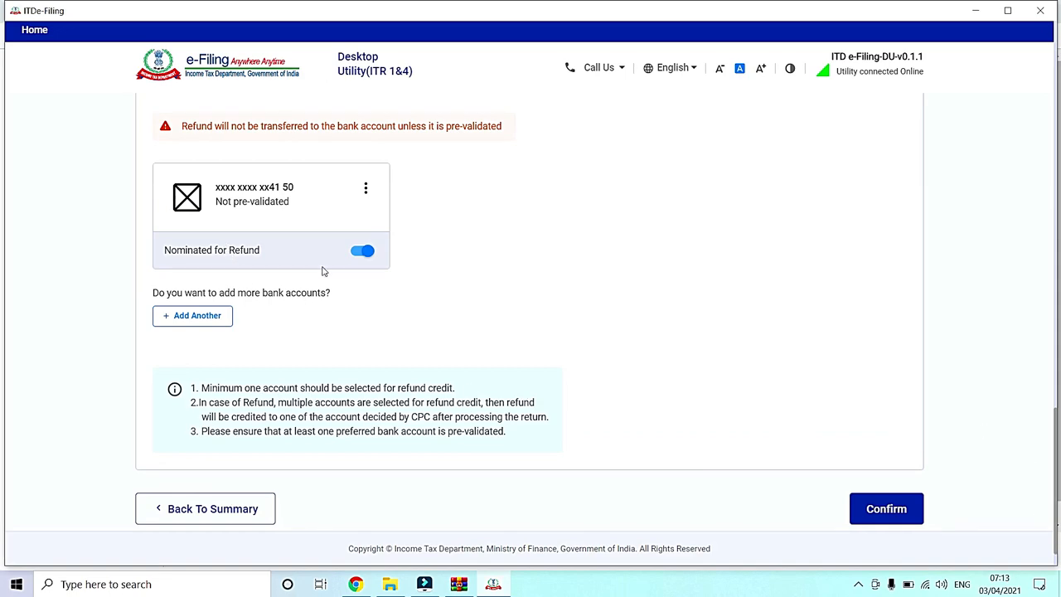
drag(1054, 503, 1052, 510)
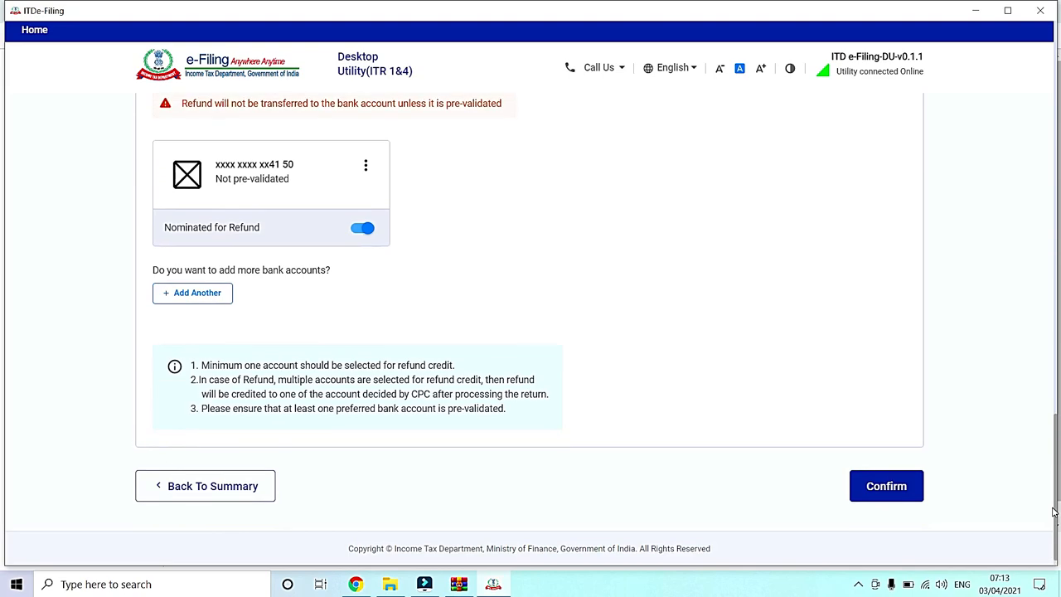
click(885, 489)
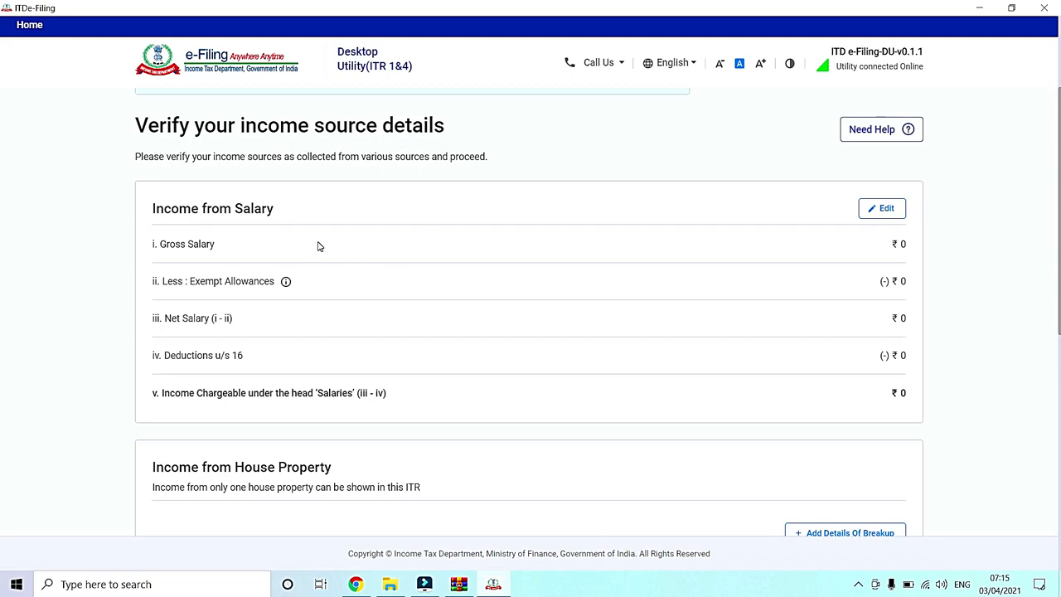
Step: Edit the income from salary, entering 8,50,000 as salary per section 17(1) and 50,000 as perquisites per section 17(2)
scroll(2, 310, down, 1)
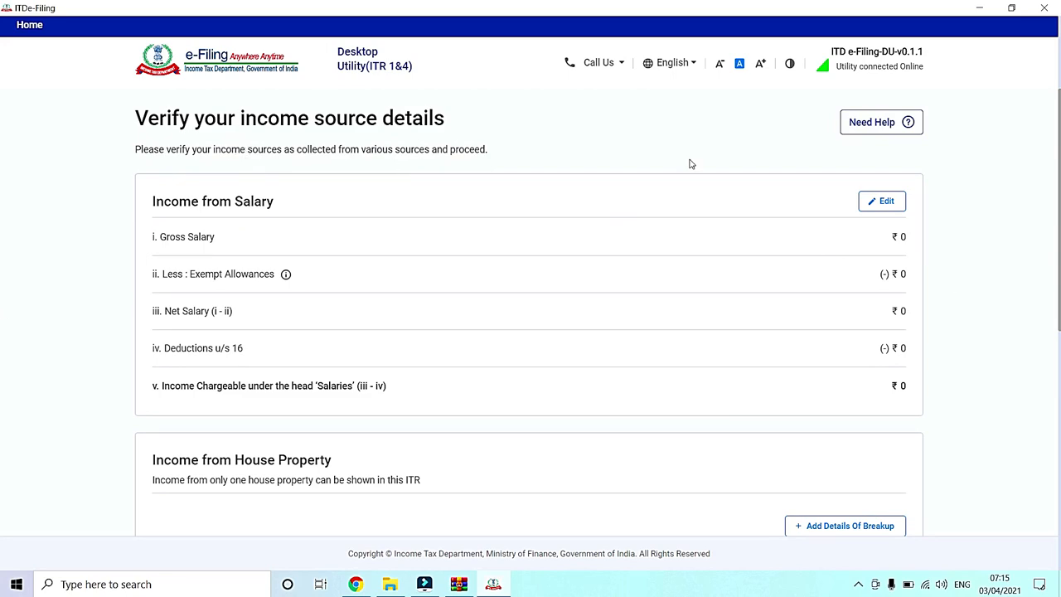
click(893, 211)
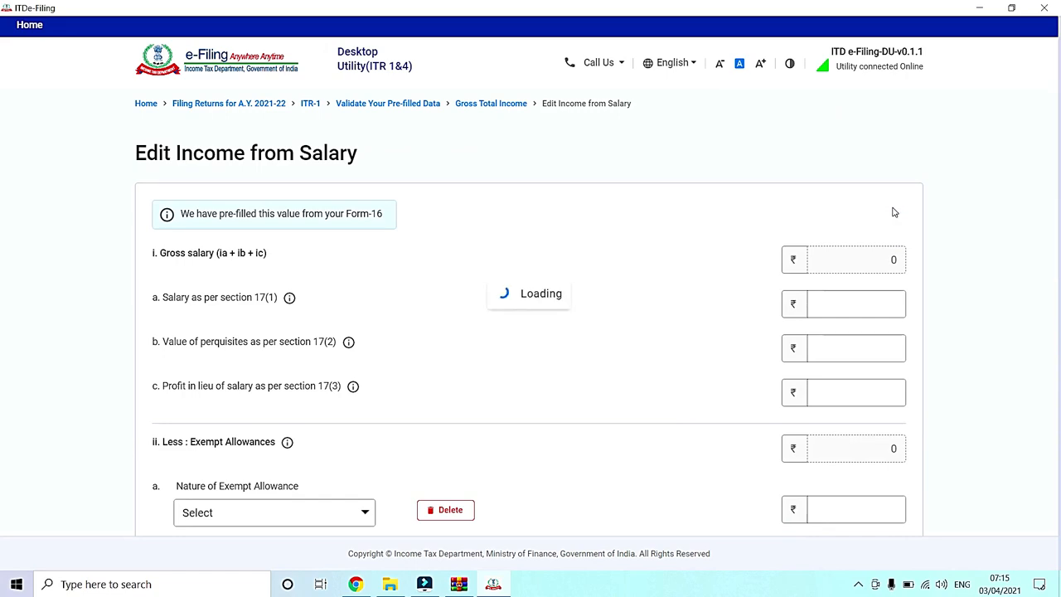
click(862, 303)
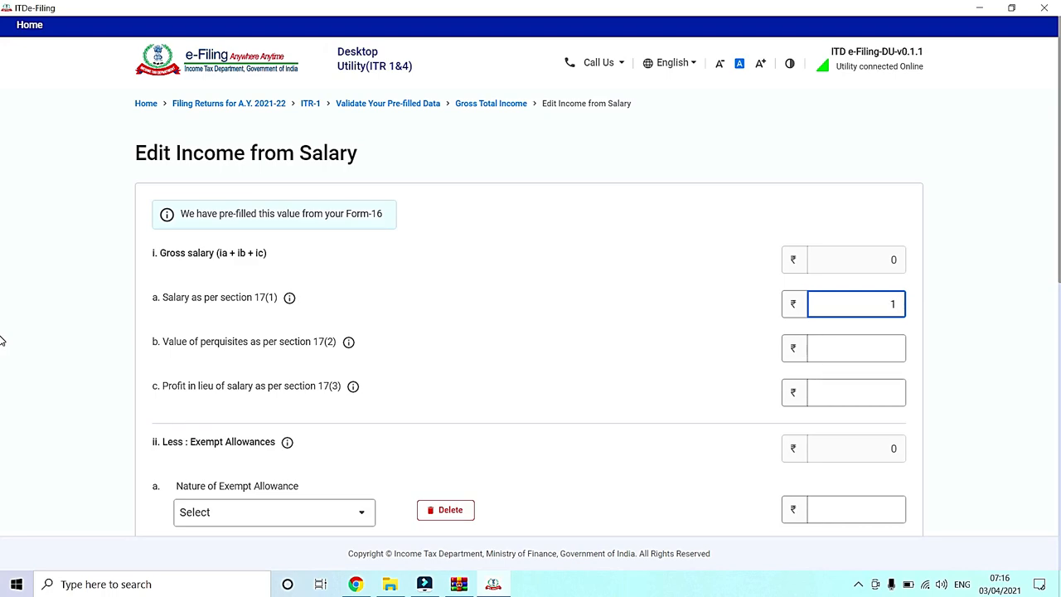
text(850000)
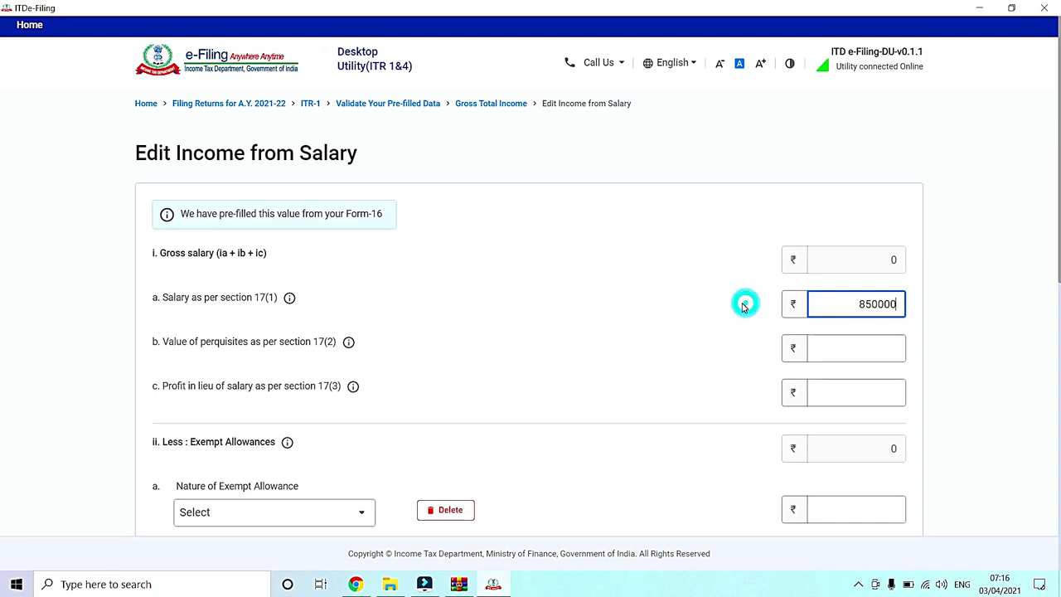
click(825, 284)
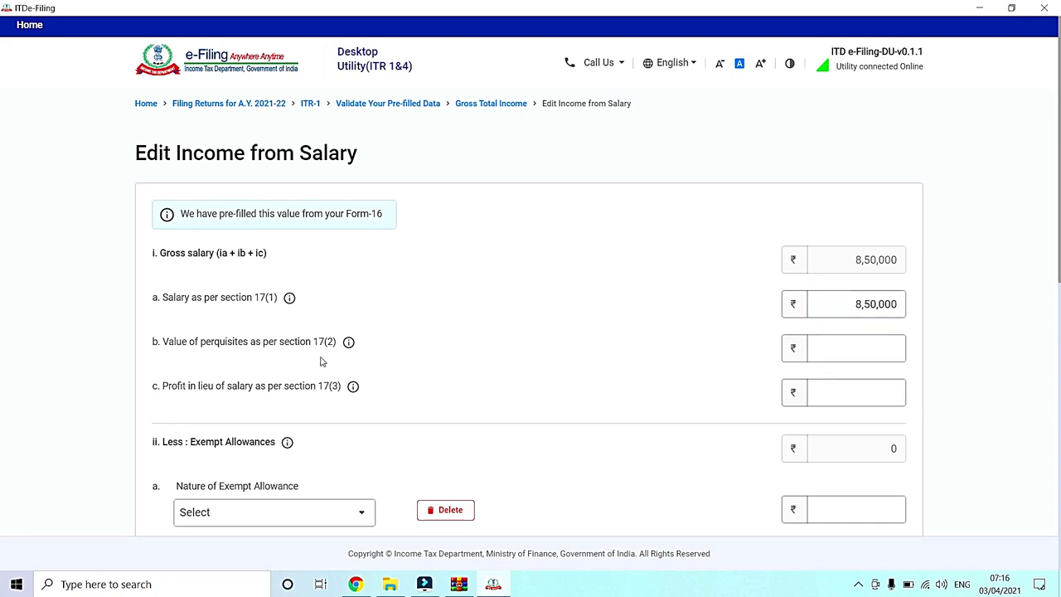
click(871, 347)
text(5000)
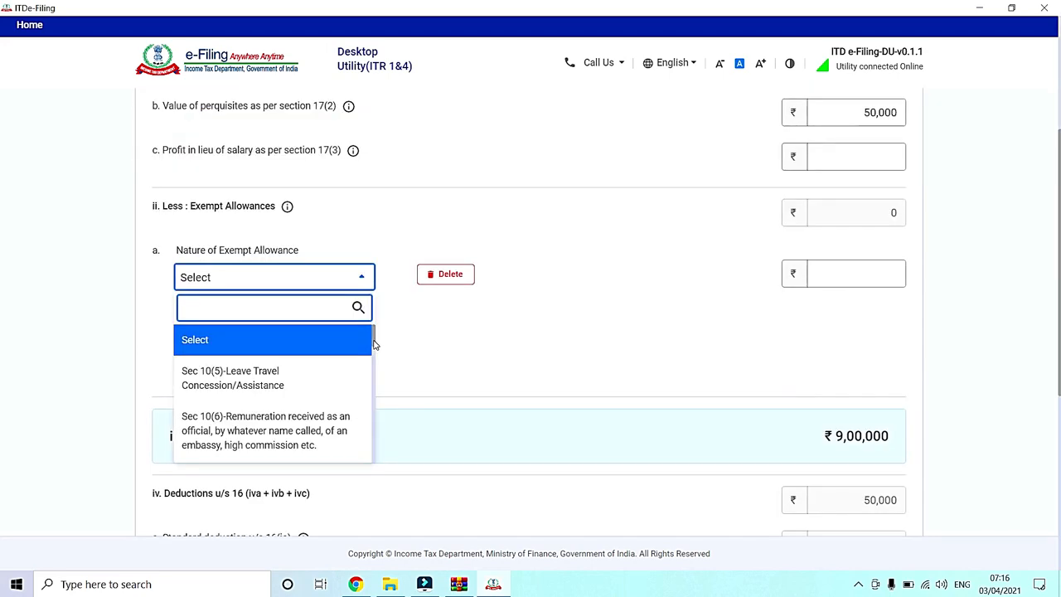
Step: Claim an exempt allowance of 75,000 under Sec 10(13A)-Allowance to meet expenditure incurred on House Rent
click(377, 207)
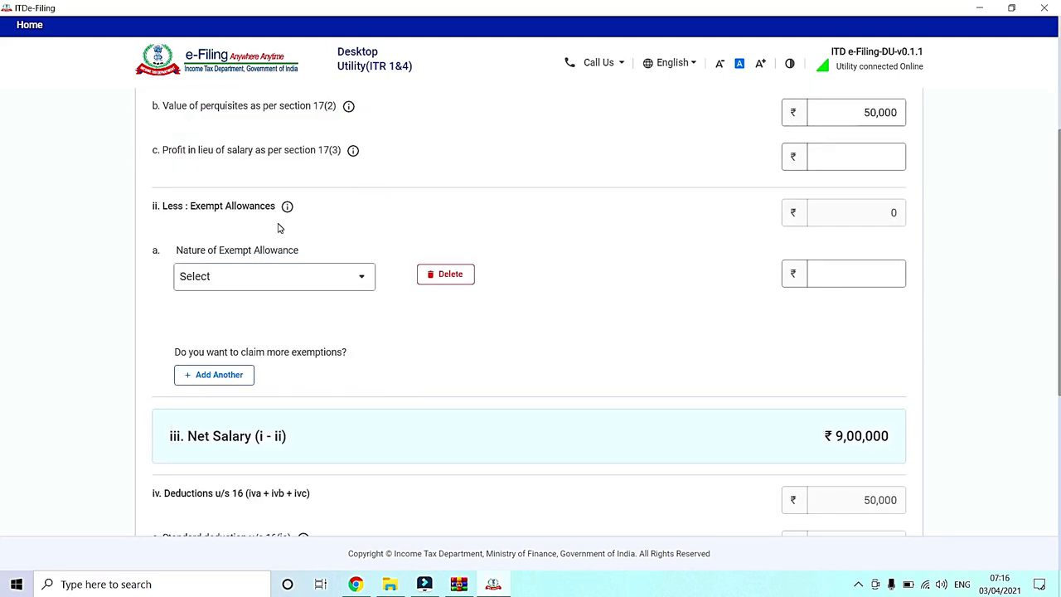
click(210, 280)
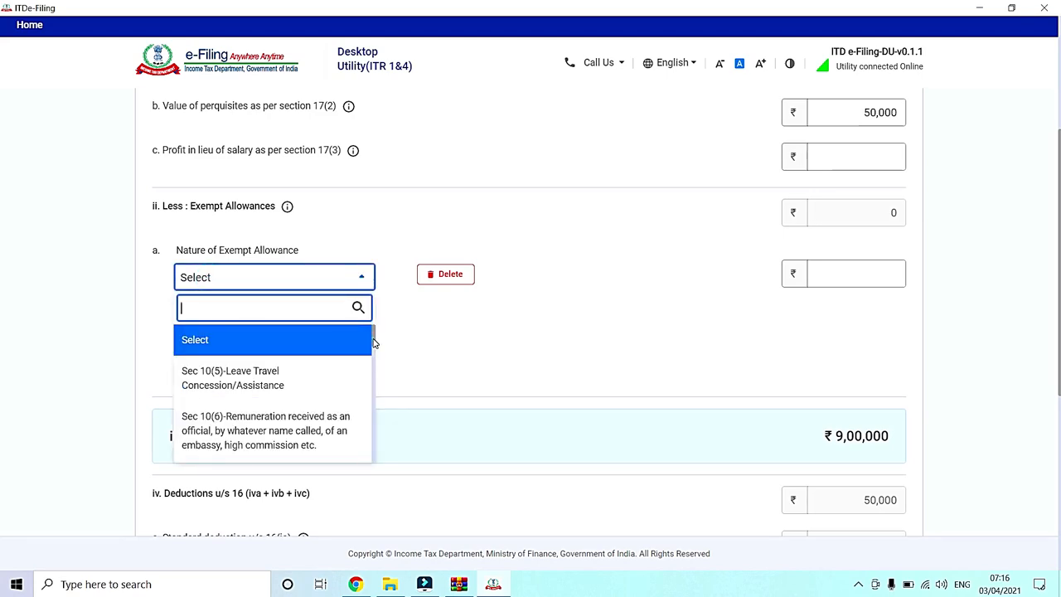
drag(374, 344, 369, 406)
scroll(299, 375, down, 3)
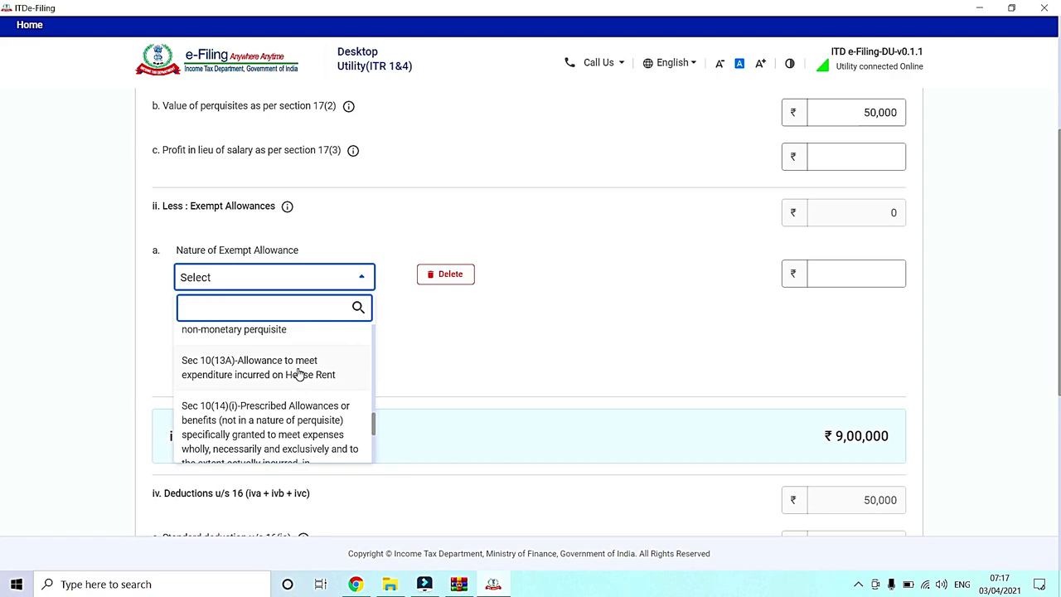
click(298, 375)
text(7)
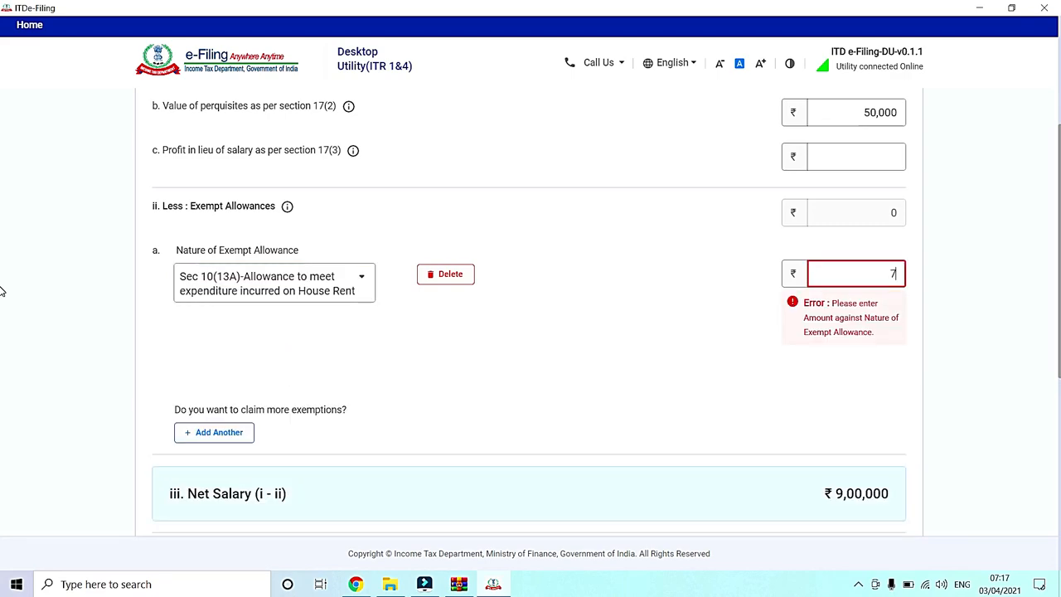
text(50000)
key(BackSpace)
click(2, 291)
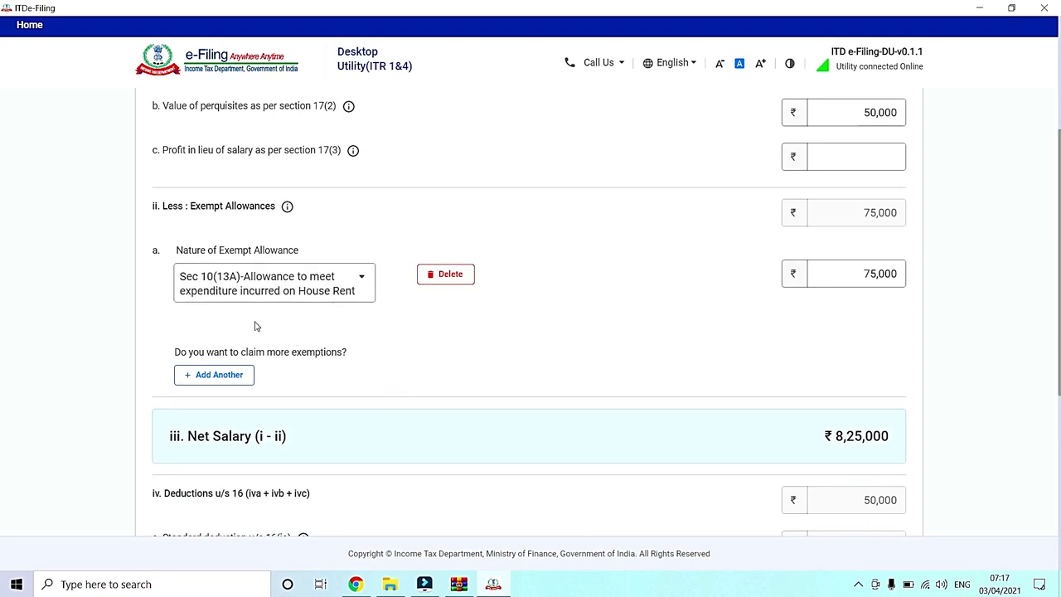
Step: Enter professional tax u/s 16(iii) of 2,500 and save the salary income details
scroll(201, 403, down, 4)
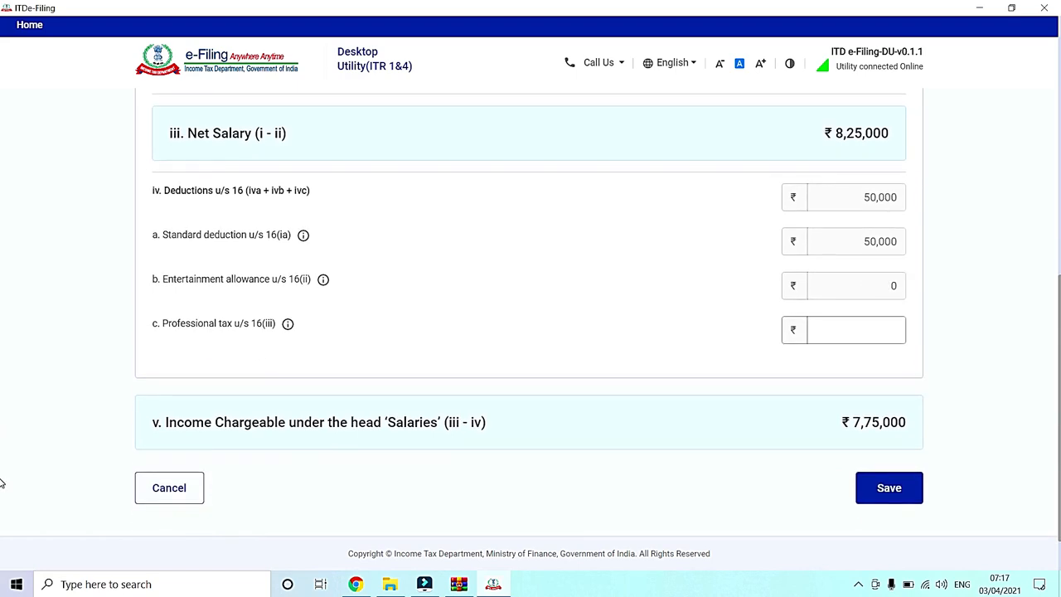
click(872, 332)
text(2500)
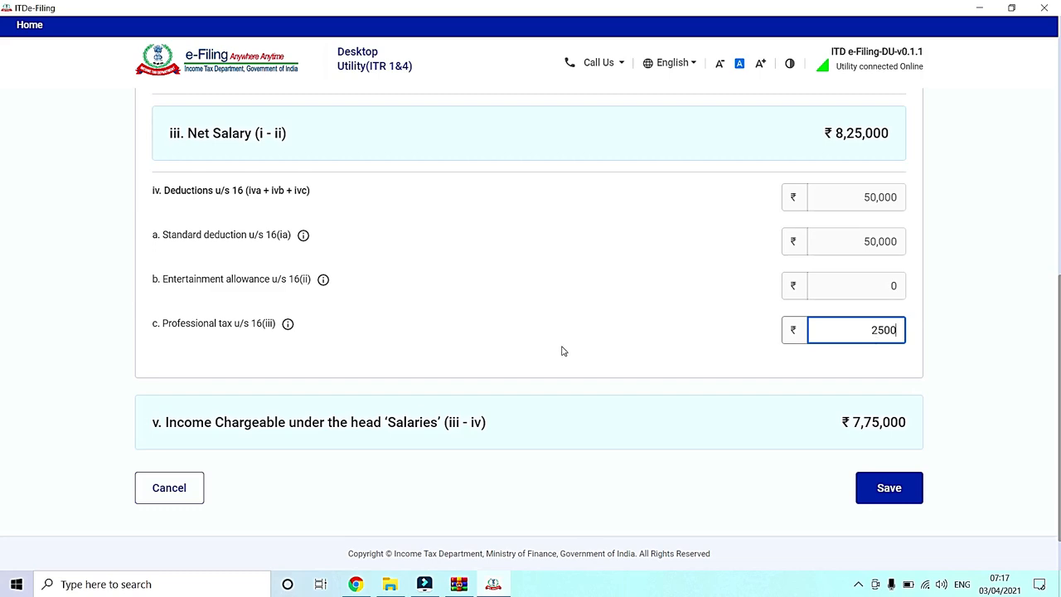
click(621, 329)
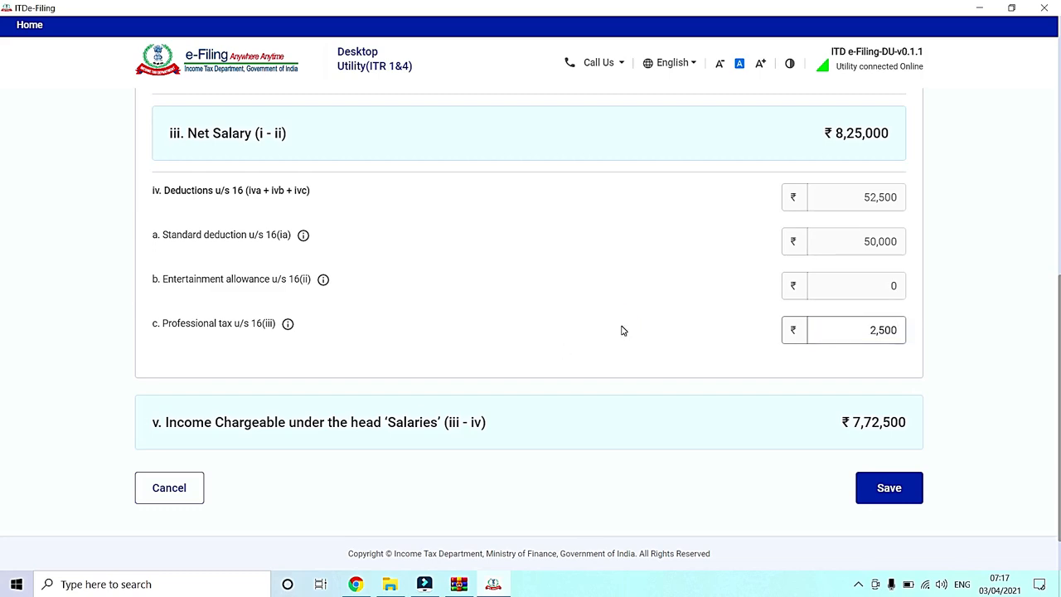
click(889, 488)
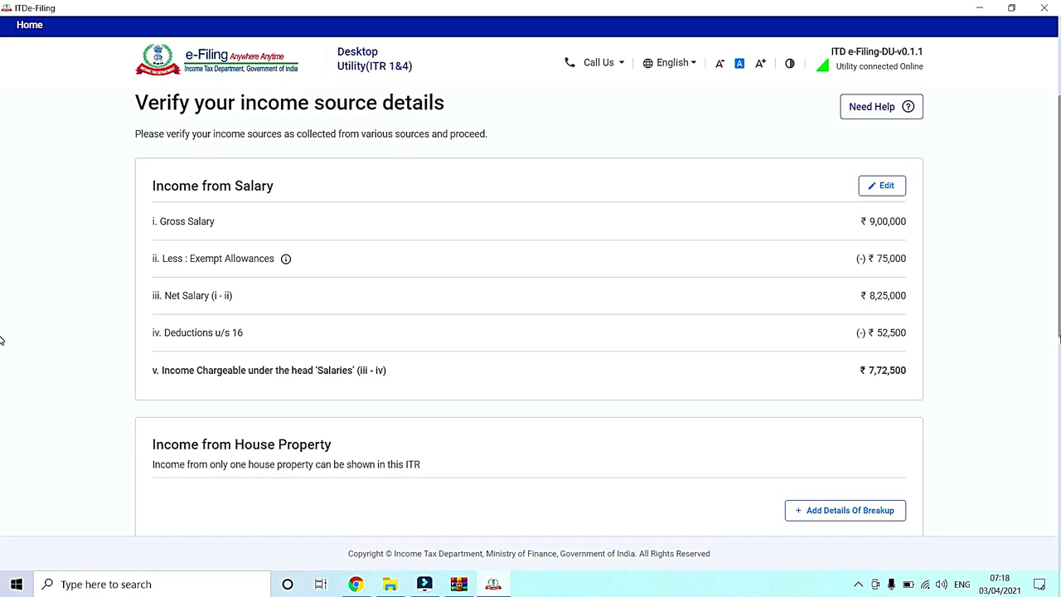
Step: Add a Self Occupied house property with 2,00,000 interest payable on borrowed capital
scroll(1056, 298, up, 3)
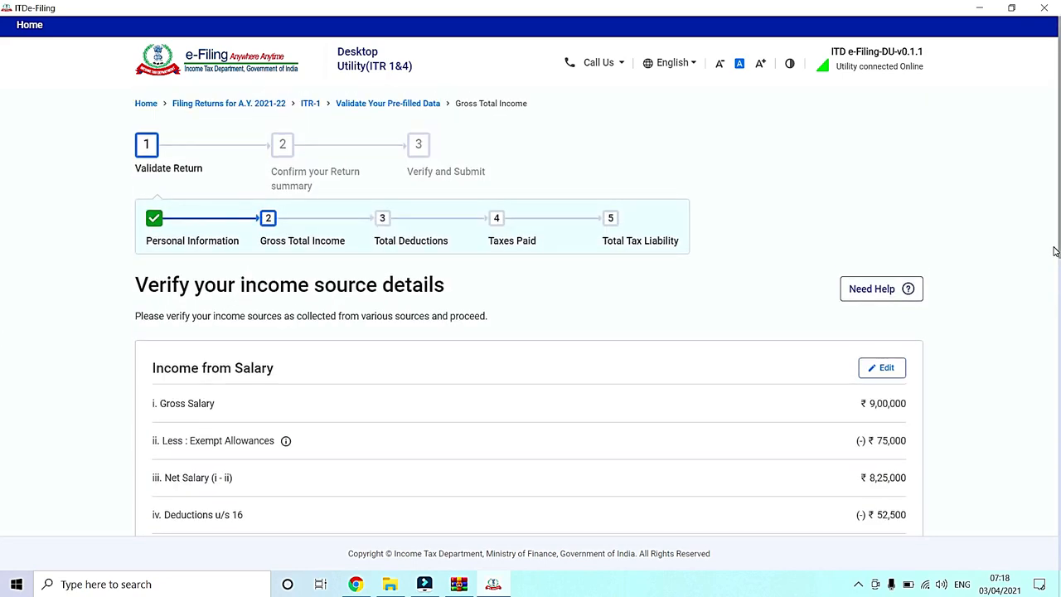
scroll(2, 303, down, 3)
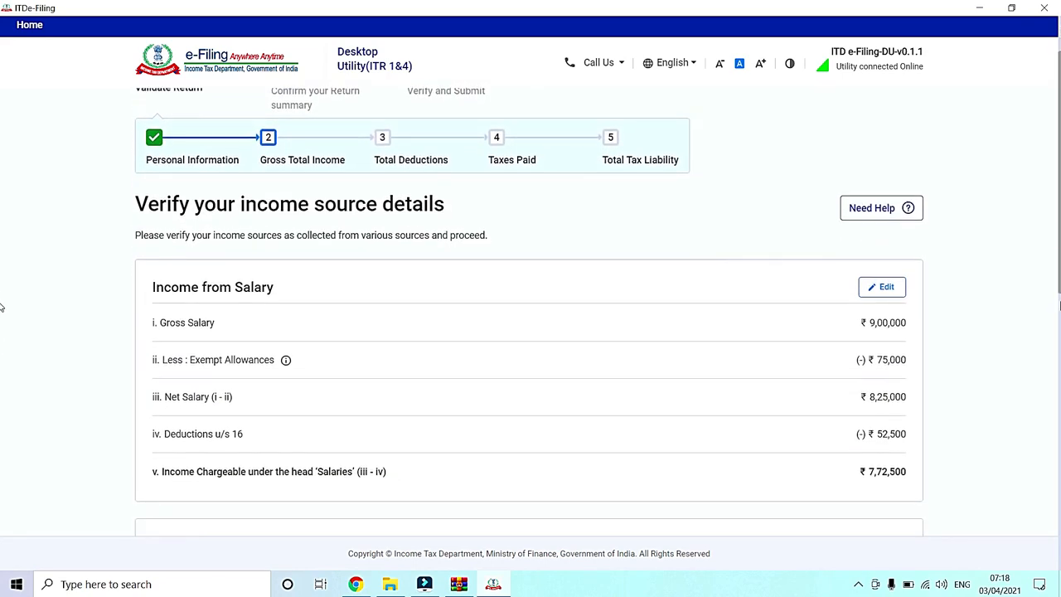
scroll(2, 340, down, 1)
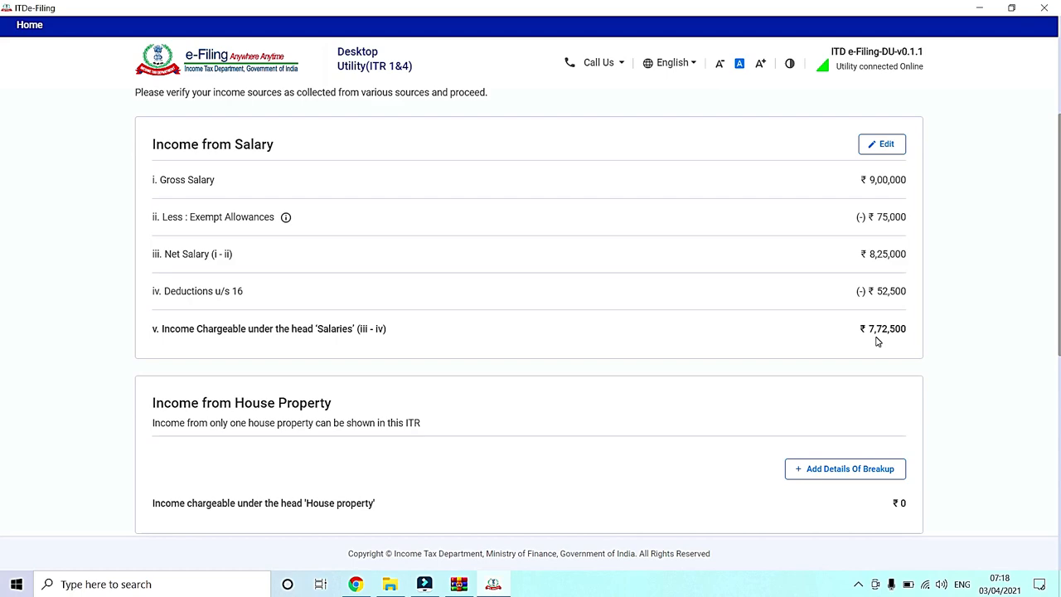
scroll(1, 354, down, 2)
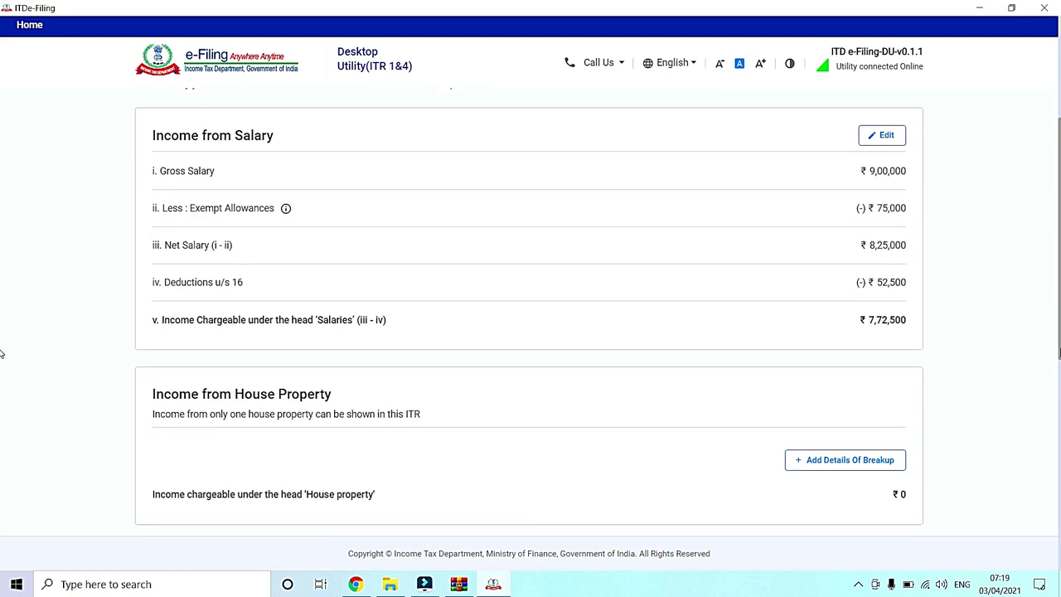
scroll(1, 354, down, 3)
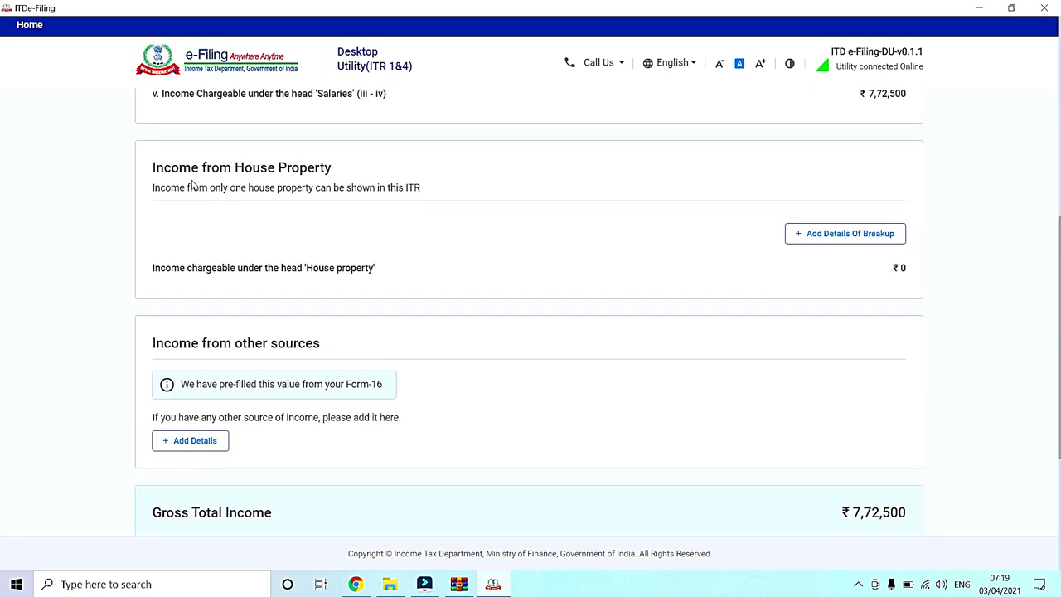
click(836, 243)
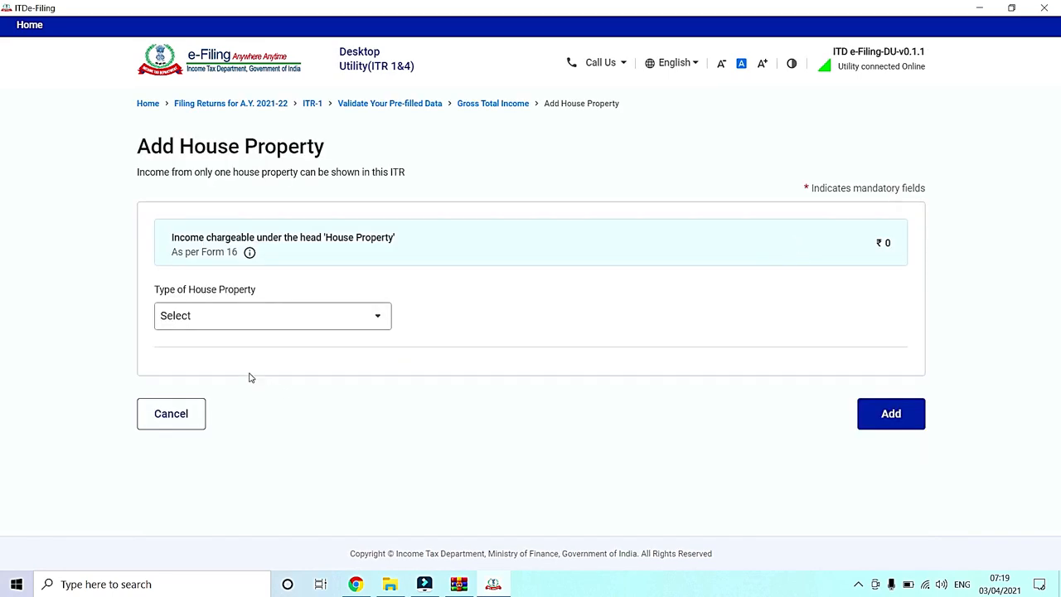
click(233, 324)
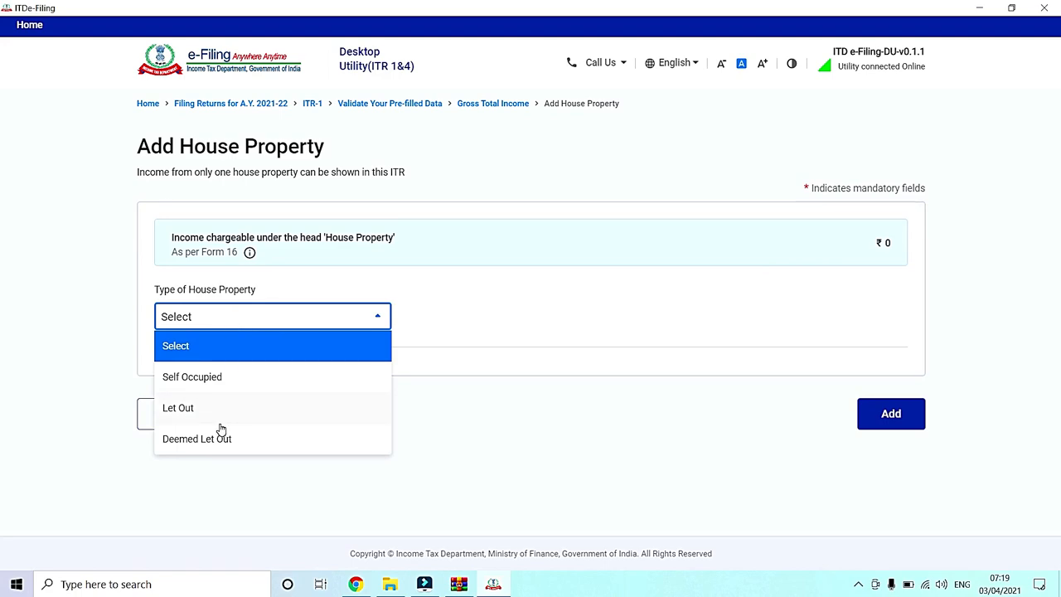
click(224, 379)
click(835, 371)
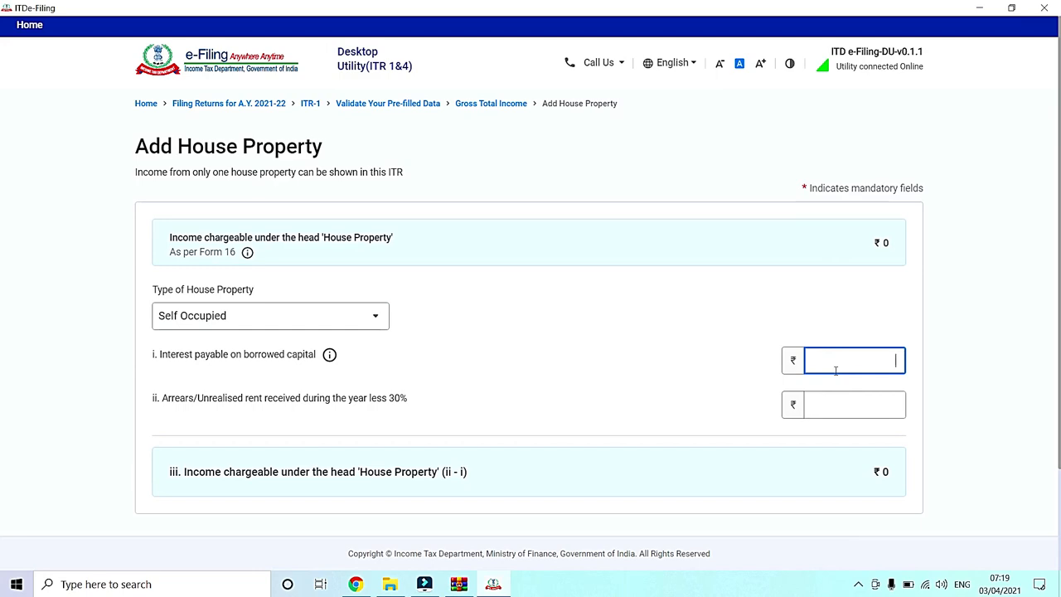
text(200000)
click(721, 347)
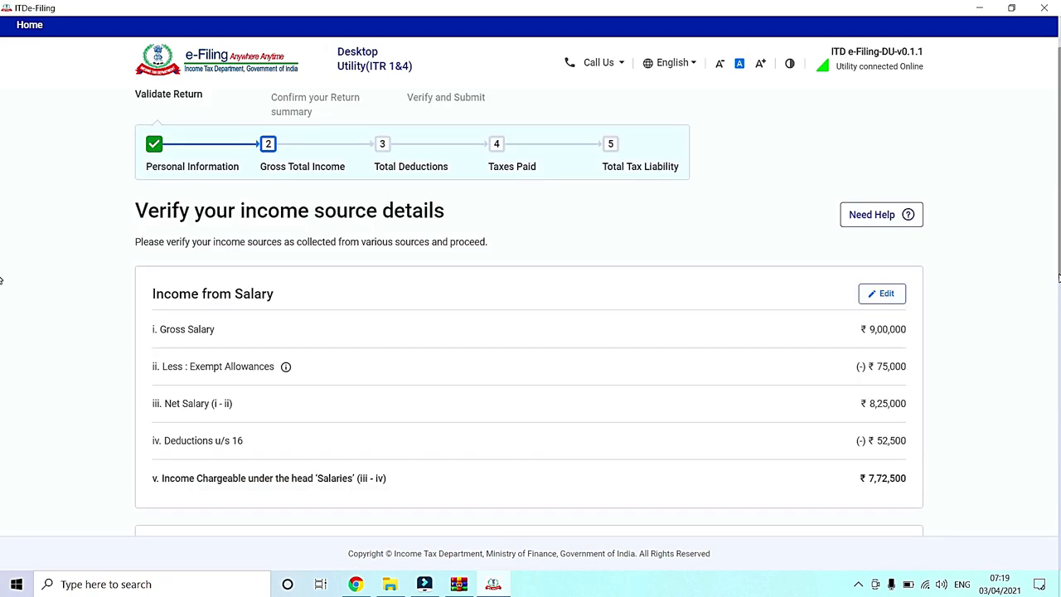
Step: Add income from other sources, answering Yes to savings bank interest and entering an amount of 635
scroll(0, 335, down, 1)
scroll(2, 335, down, 3)
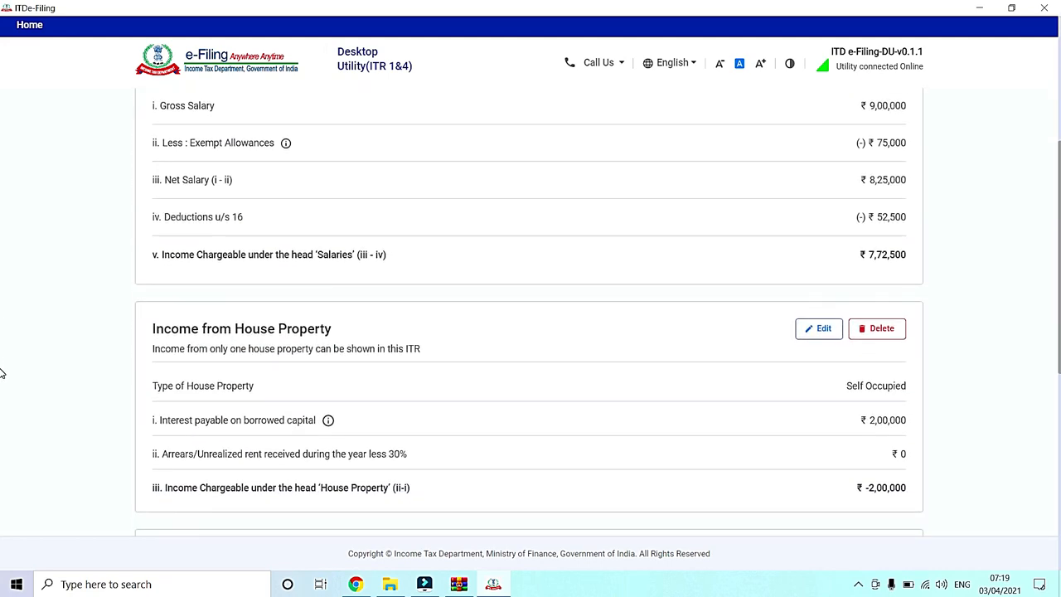
scroll(2, 406, down, 1)
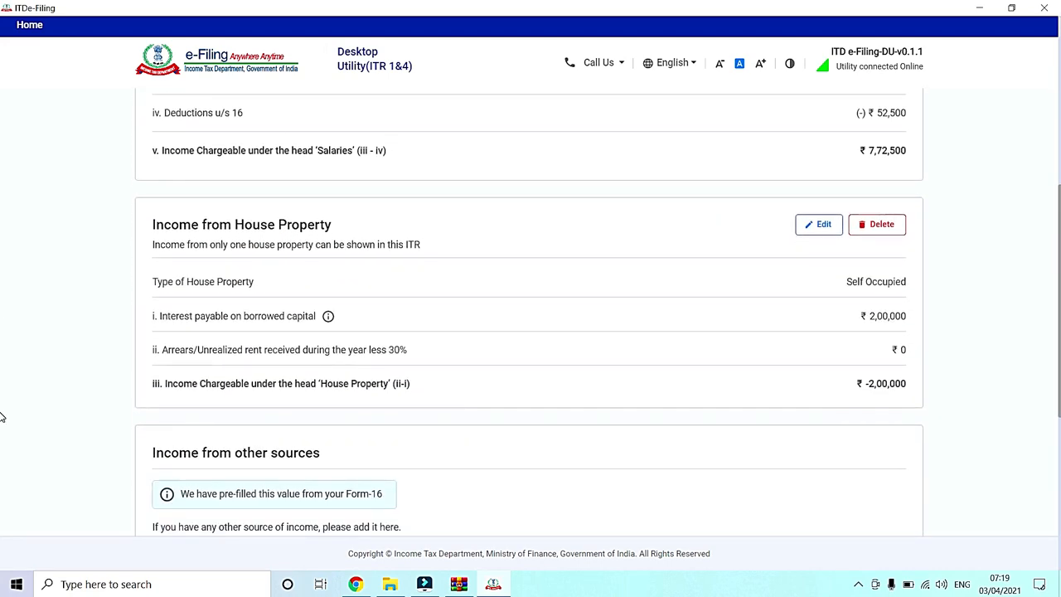
scroll(2, 417, down, 2)
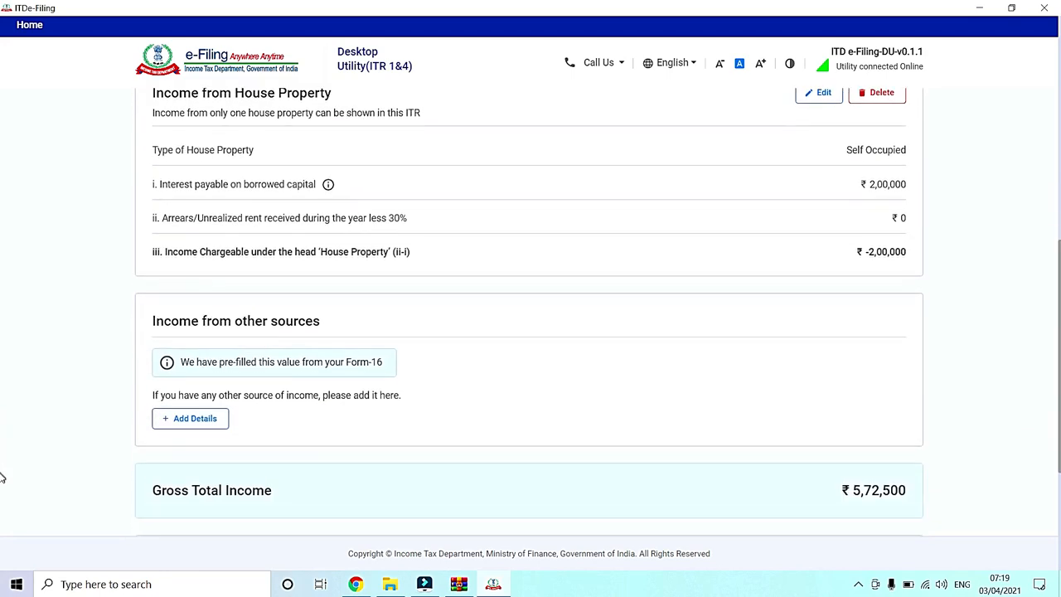
scroll(2, 481, down, 1)
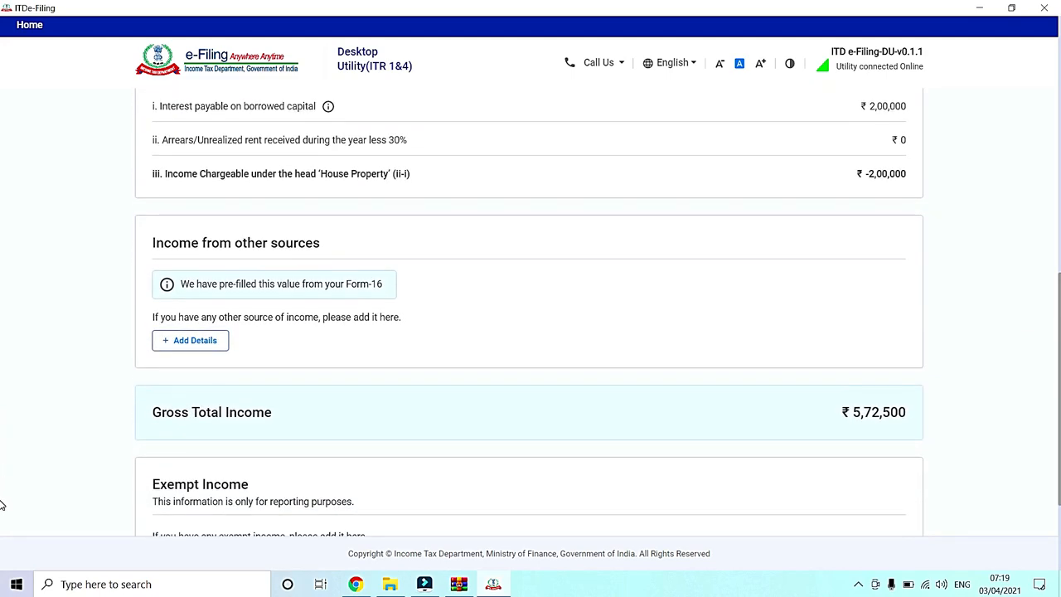
click(190, 339)
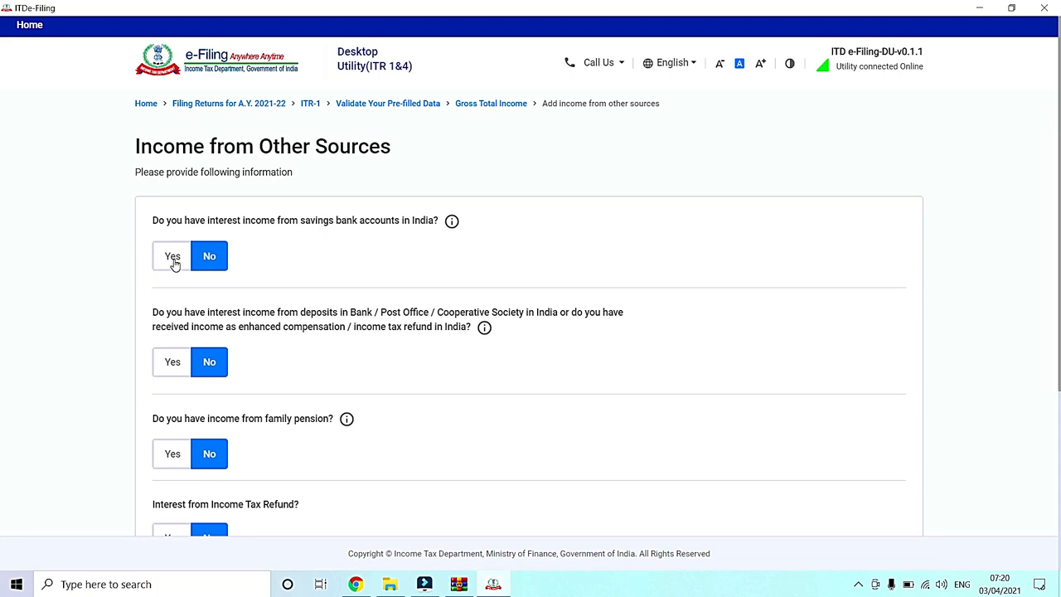
click(173, 262)
click(220, 306)
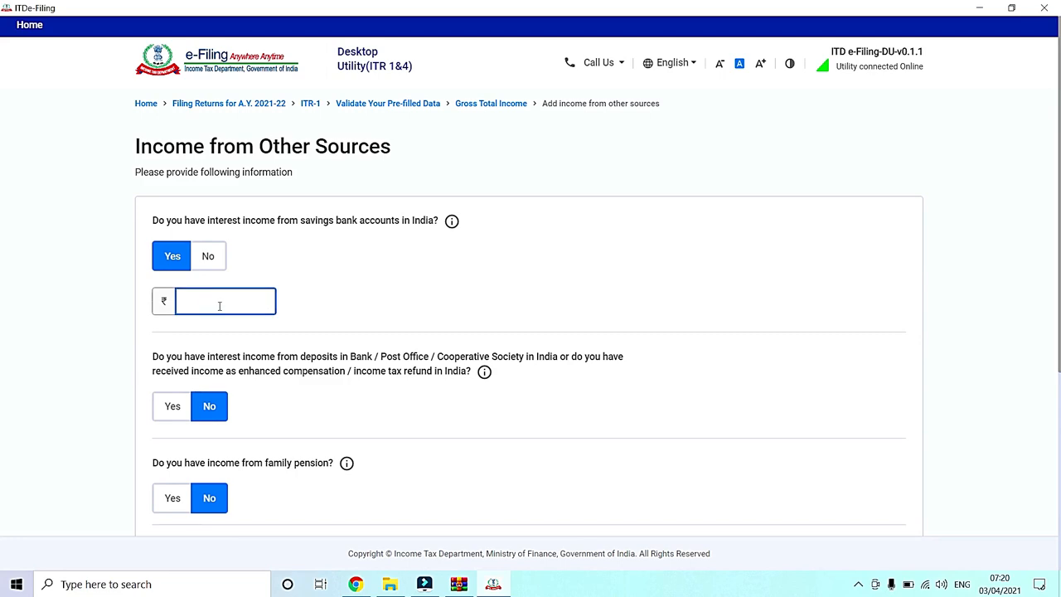
text(635)
click(205, 274)
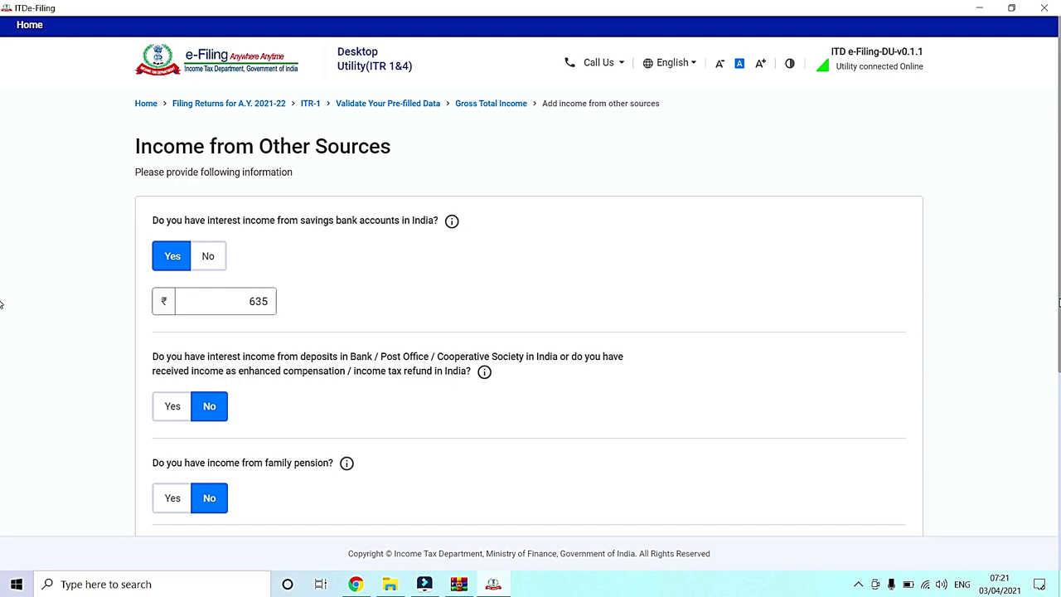
drag(1060, 300, 1060, 448)
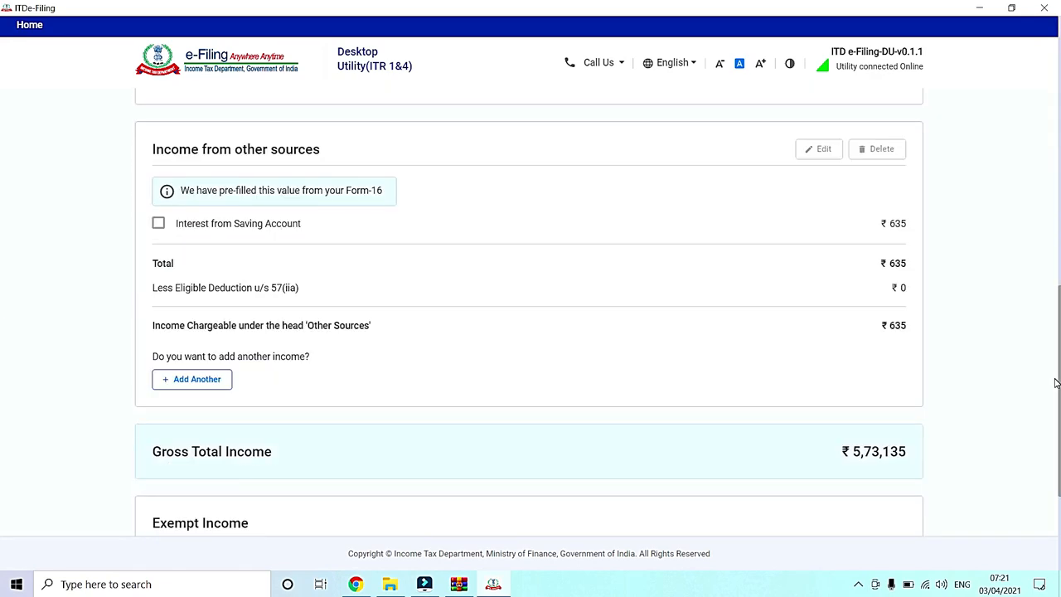
Step: Confirm the Gross Total Income section without adding any exempt income
mouse_move(1056, 383)
mouse_down()
mouse_move(1054, 366)
mouse_move(1058, 383)
mouse_up()
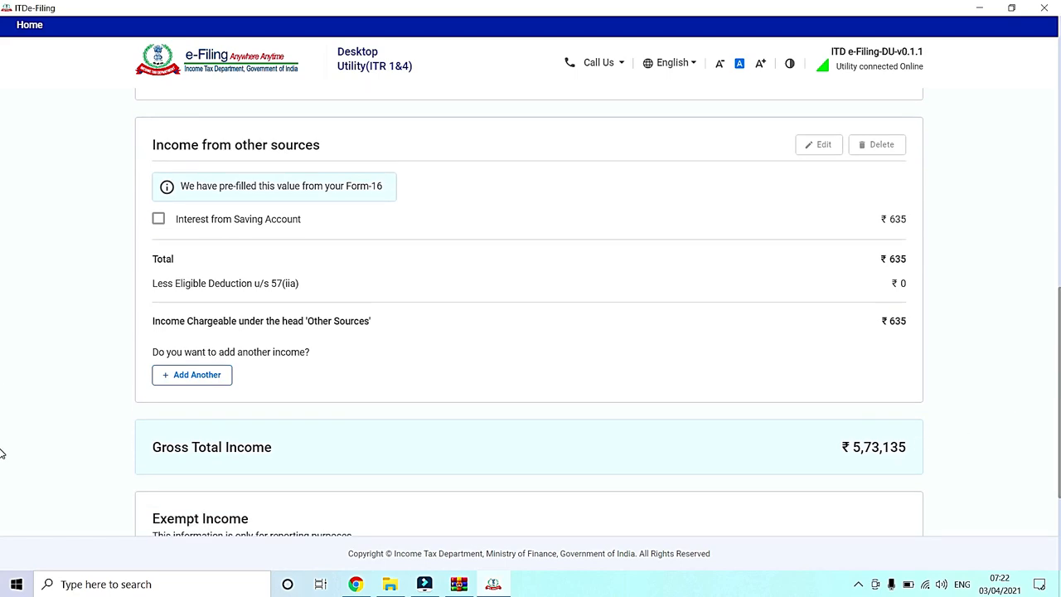
scroll(3, 481, down, 3)
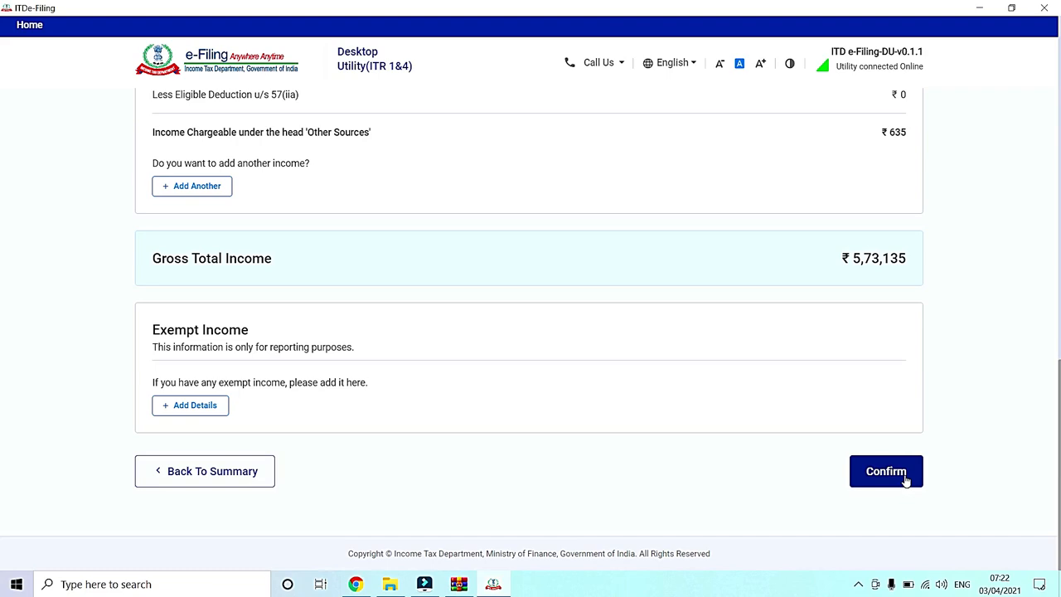
click(906, 481)
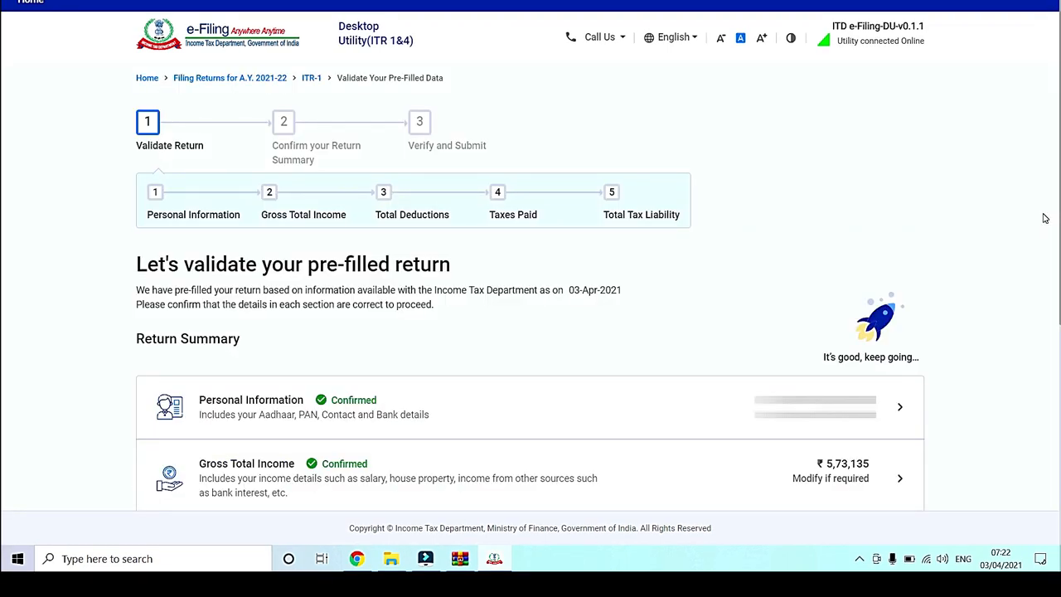
Step: Open the Total Deductions section, show all deductions and start adding an 80C deduction
scroll(1044, 218, down, 3)
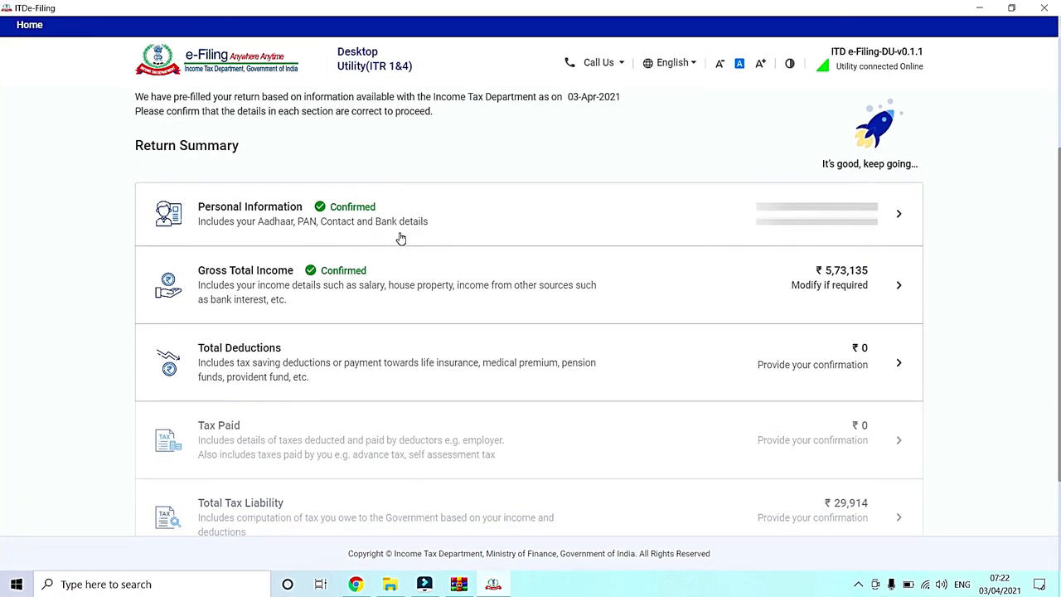
key(ctrl)
key(ctrl)
click(866, 366)
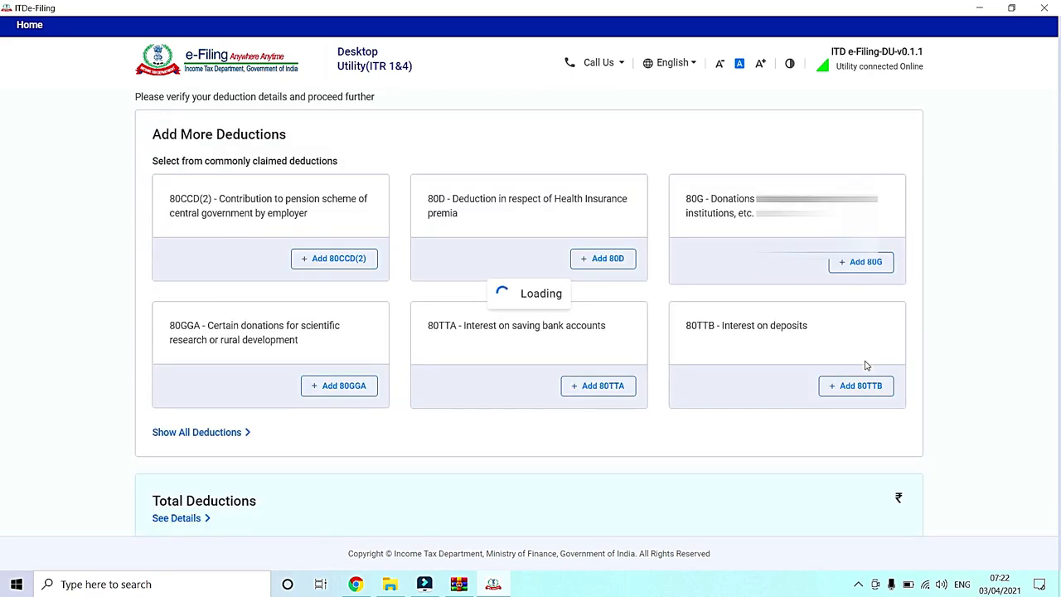
click(174, 434)
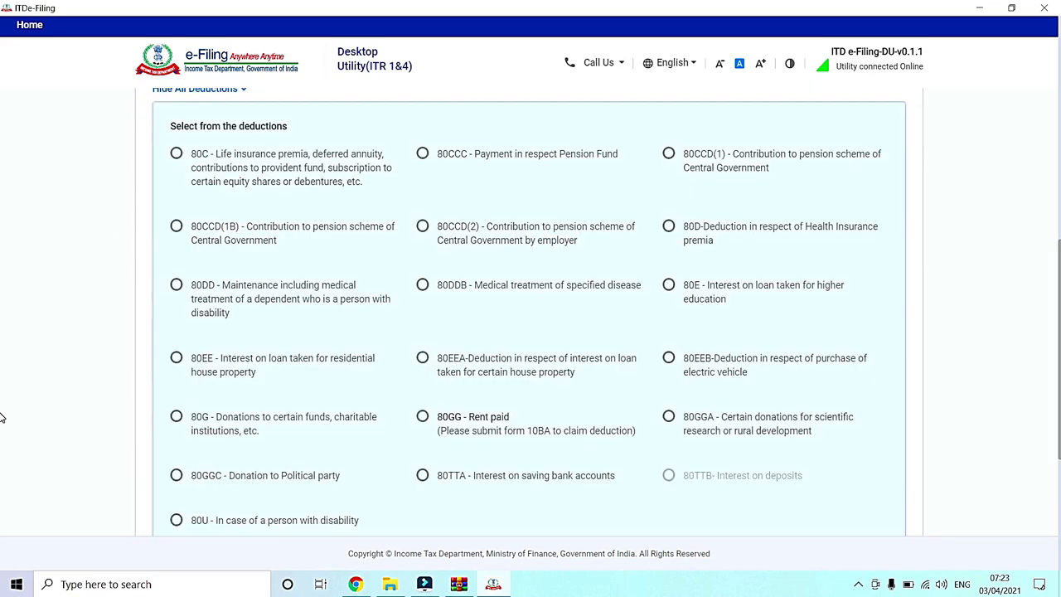
click(176, 157)
scroll(1, 486, down, 1)
click(262, 514)
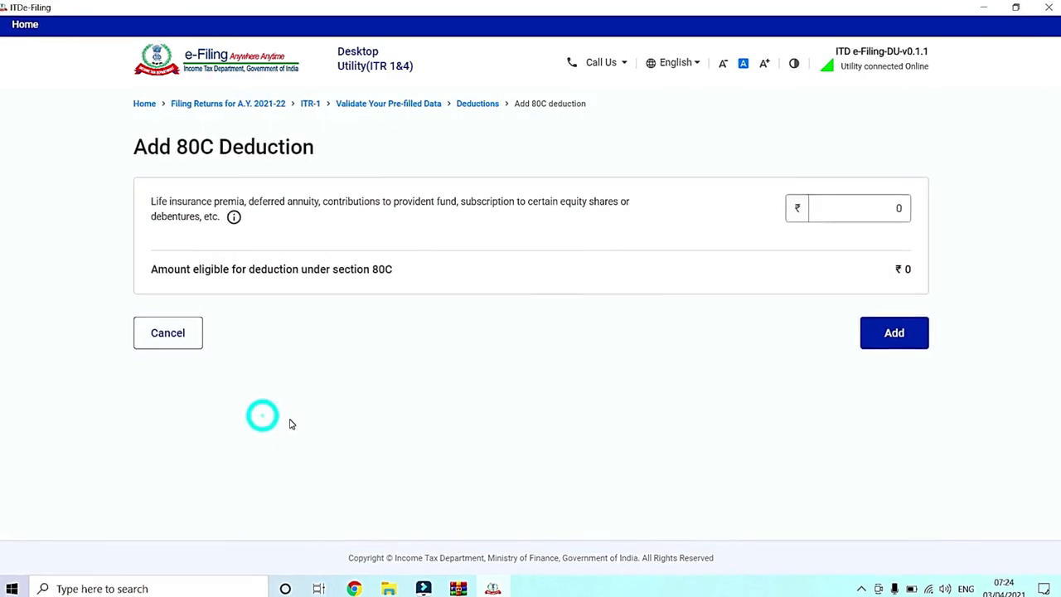
Step: Enter 1,50,000 as the 80C investment amount and save the deduction
click(838, 206)
text(15000)
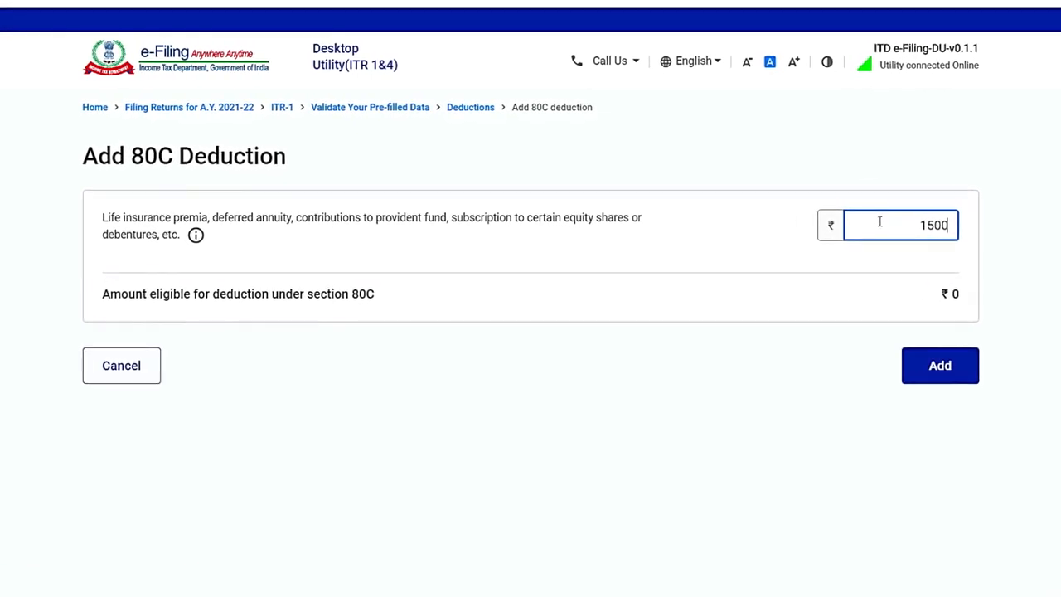
text(0)
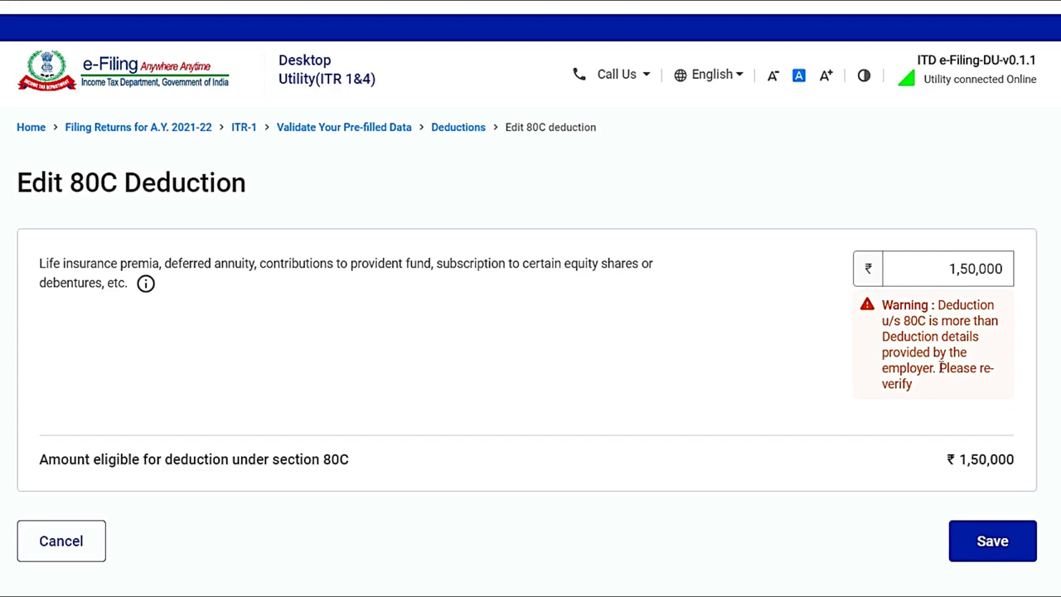
drag(939, 368, 966, 401)
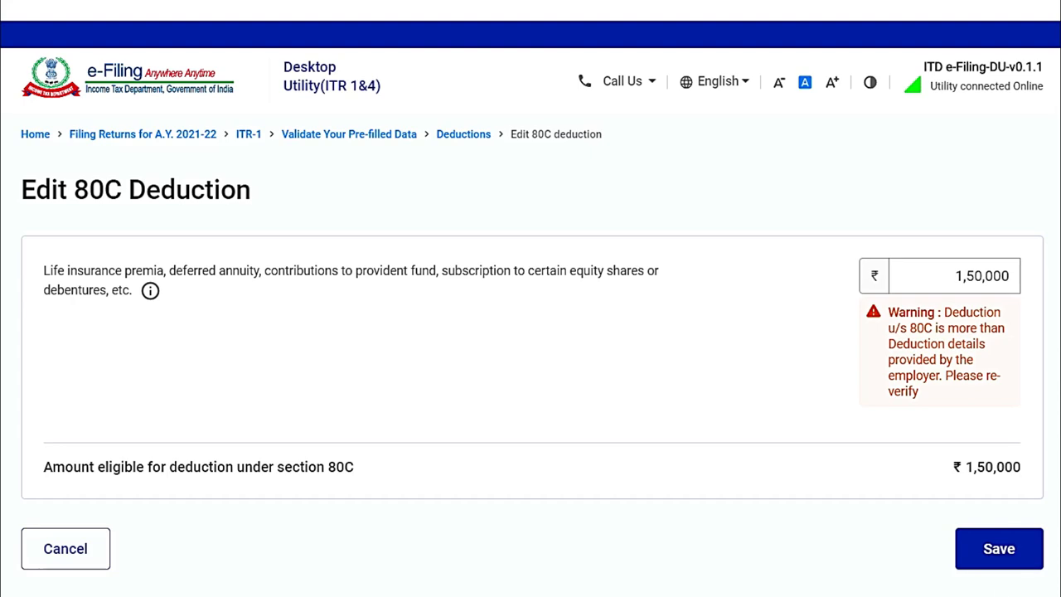
click(999, 557)
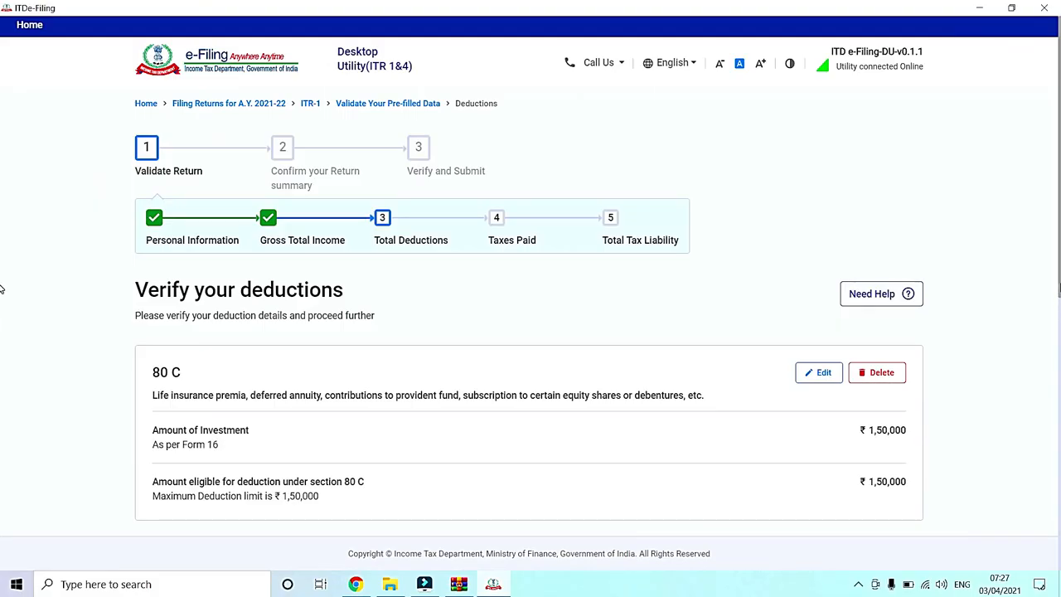
Step: Confirm the Total Deductions section without adding any further deductions
drag(1060, 285, 1060, 371)
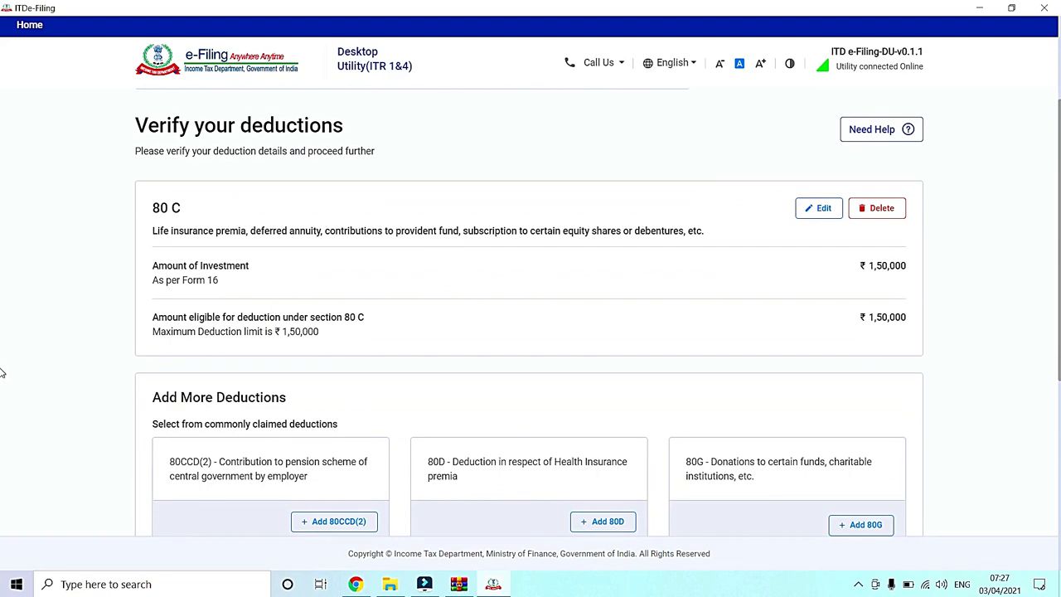
scroll(3, 381, down, 5)
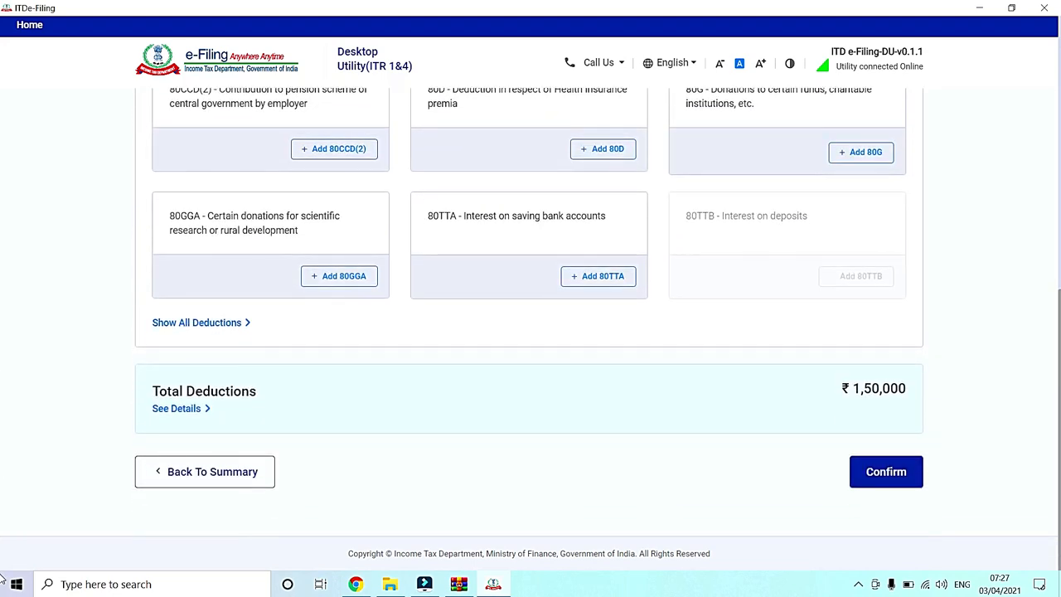
click(889, 481)
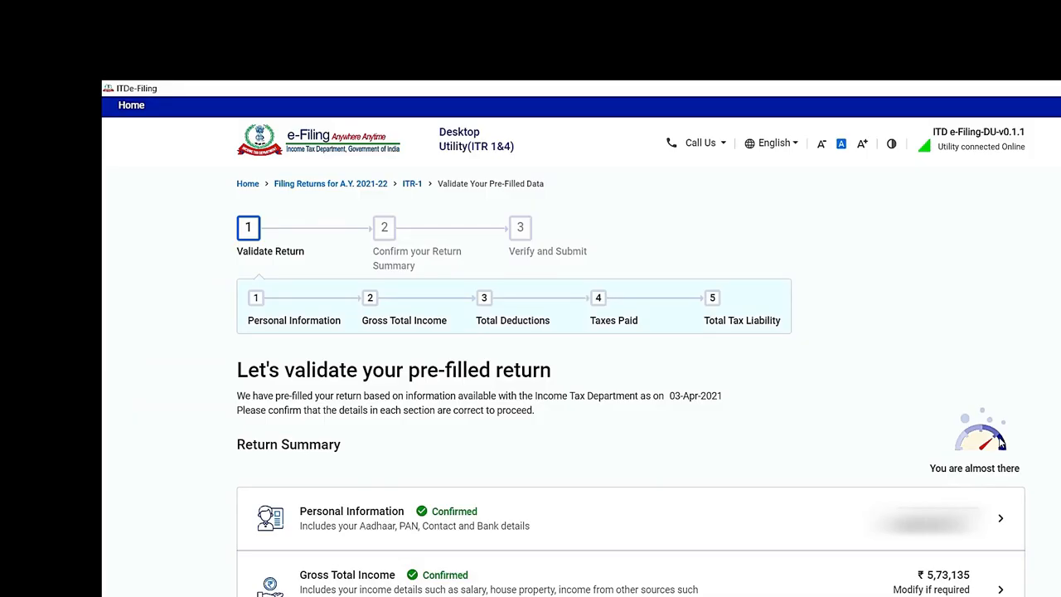
Step: Open the Tax Paid section, look over the TDS on Salary Income entry and view Form 26AS, closing its browser page
scroll(103, 406, down, 2)
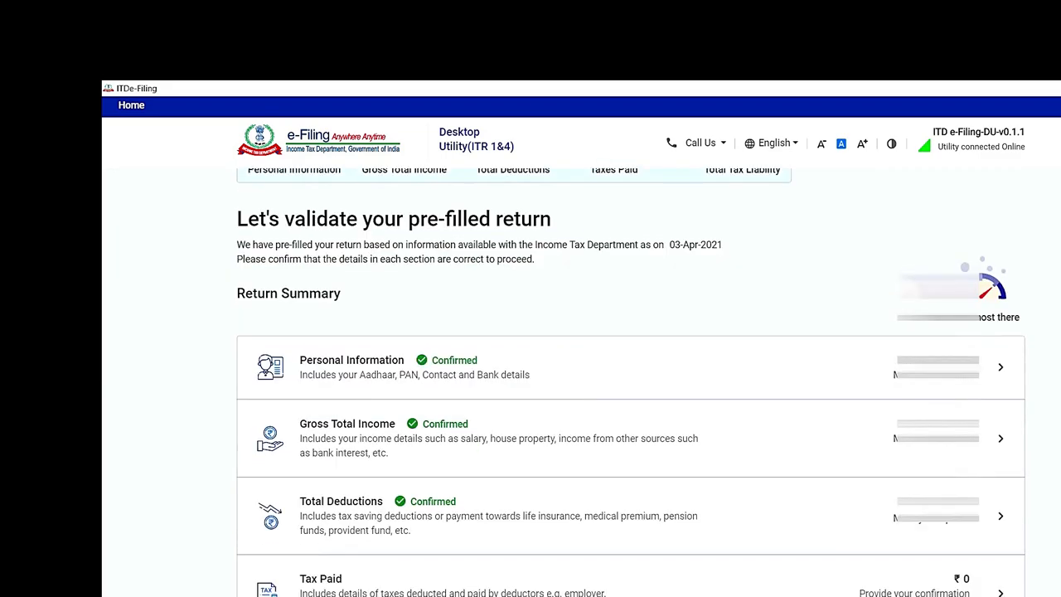
scroll(630, 365, down, 1)
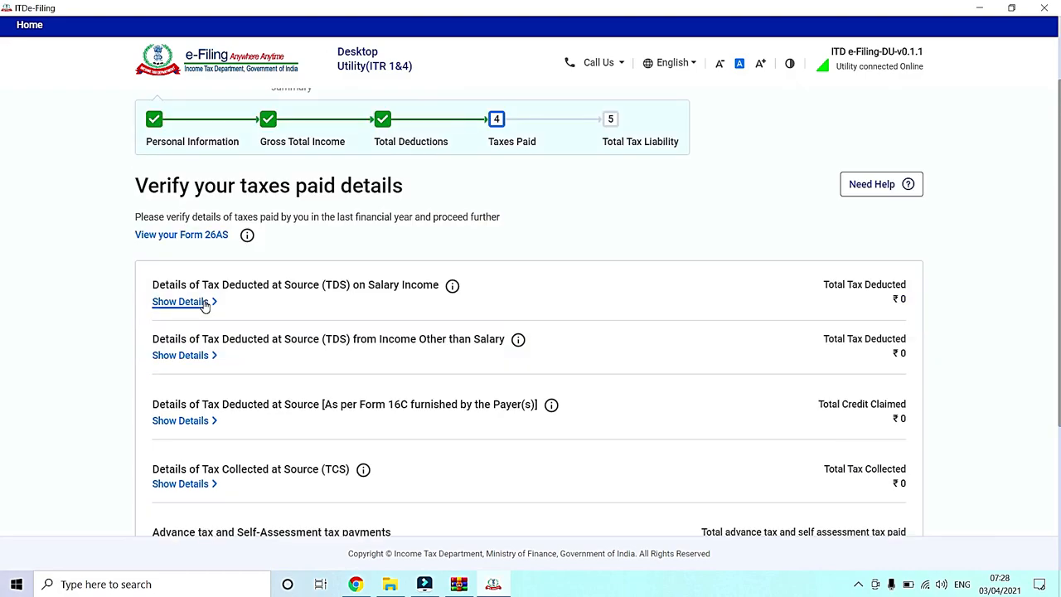
drag(153, 286, 241, 296)
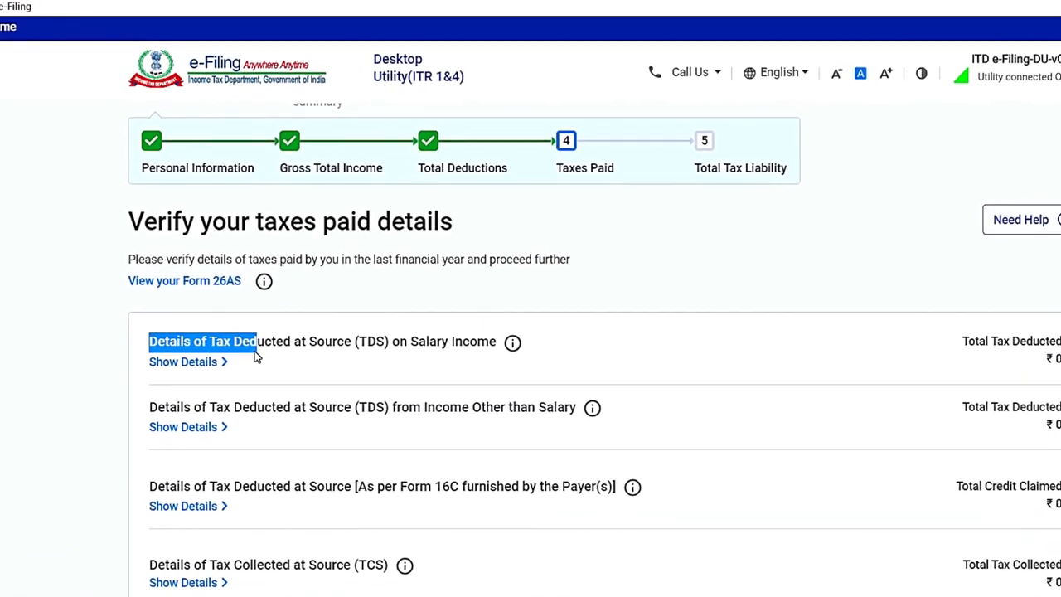
drag(257, 354, 496, 358)
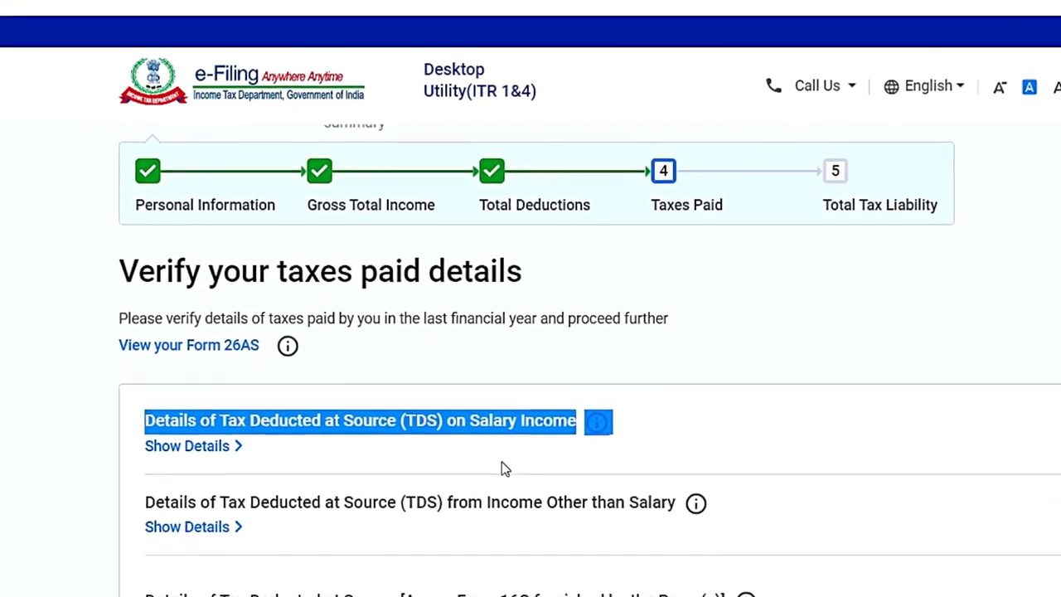
click(436, 373)
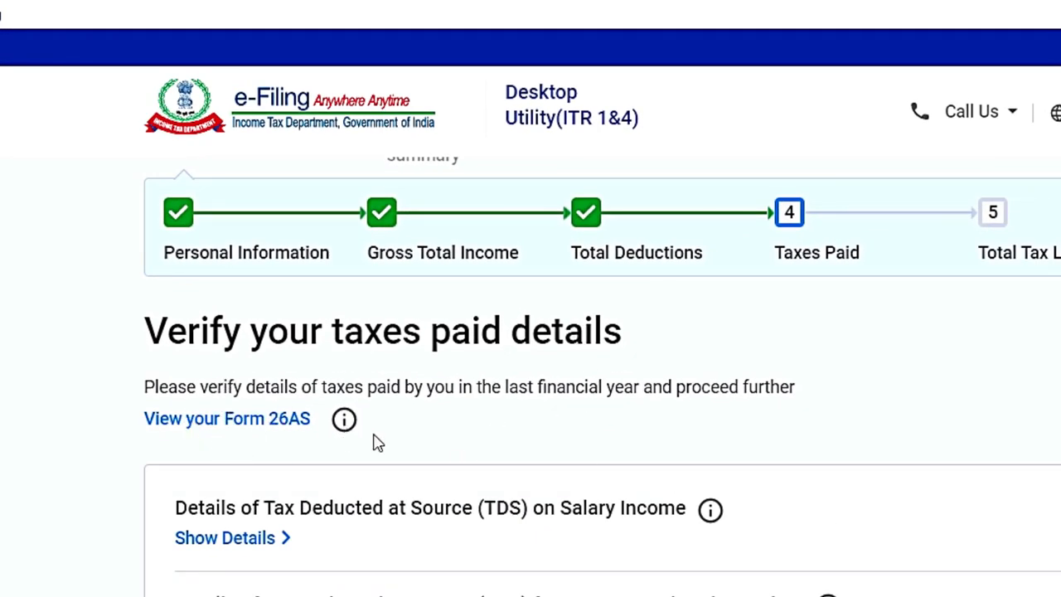
click(192, 423)
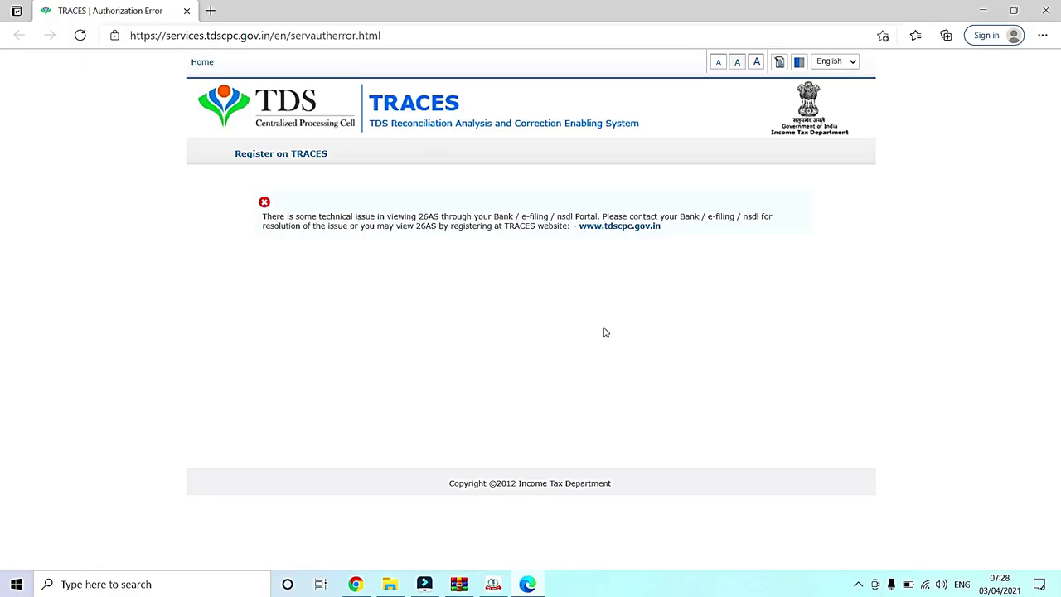
key(alt+F4)
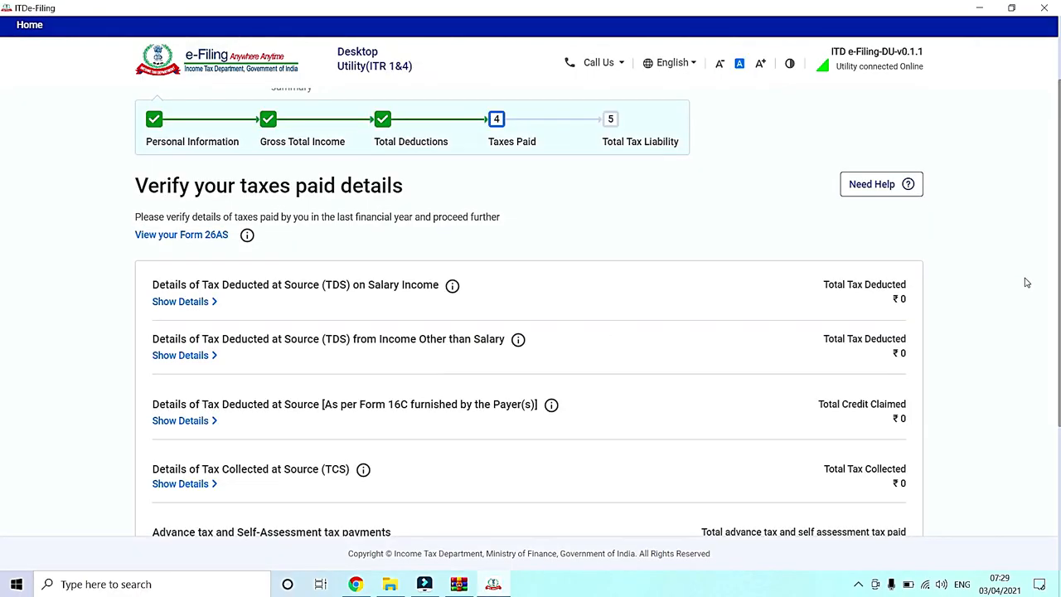
Step: Confirm the taxes paid details without adding any TDS, TCS or advance tax entries
scroll(2, 303, down, 3)
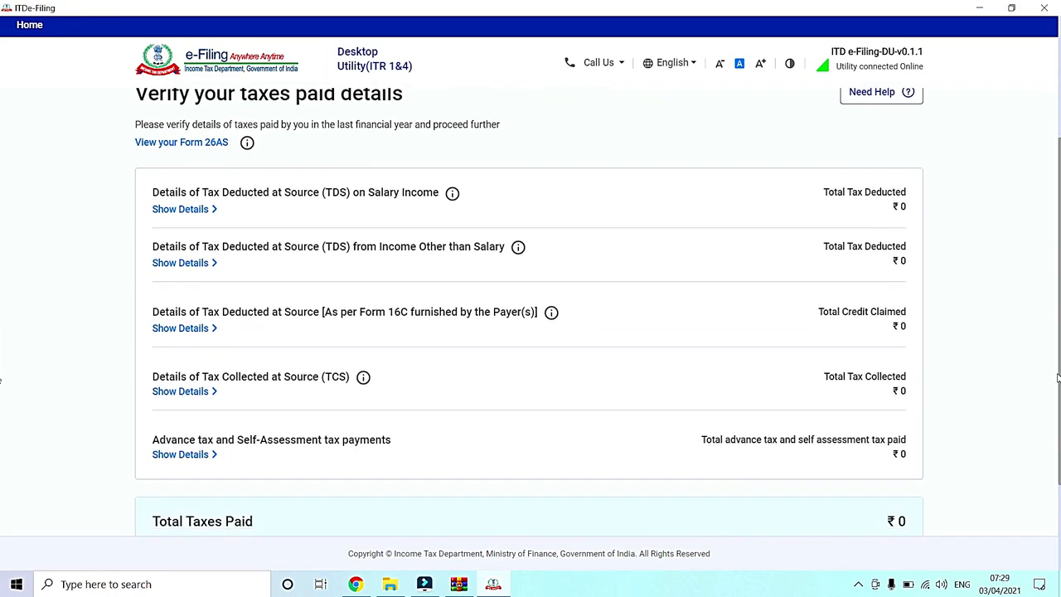
drag(1056, 434, 1057, 464)
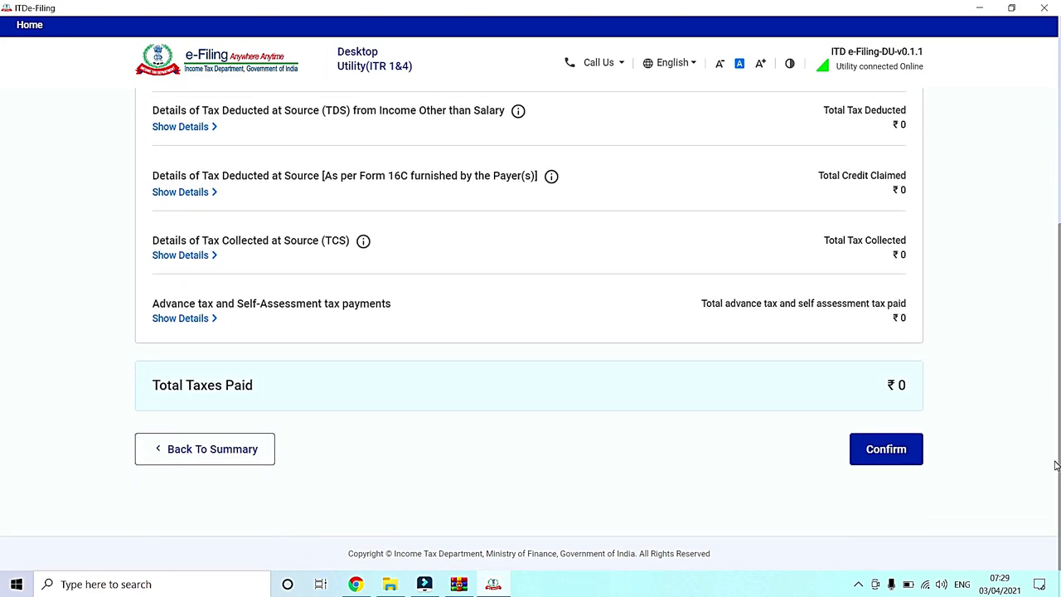
click(889, 455)
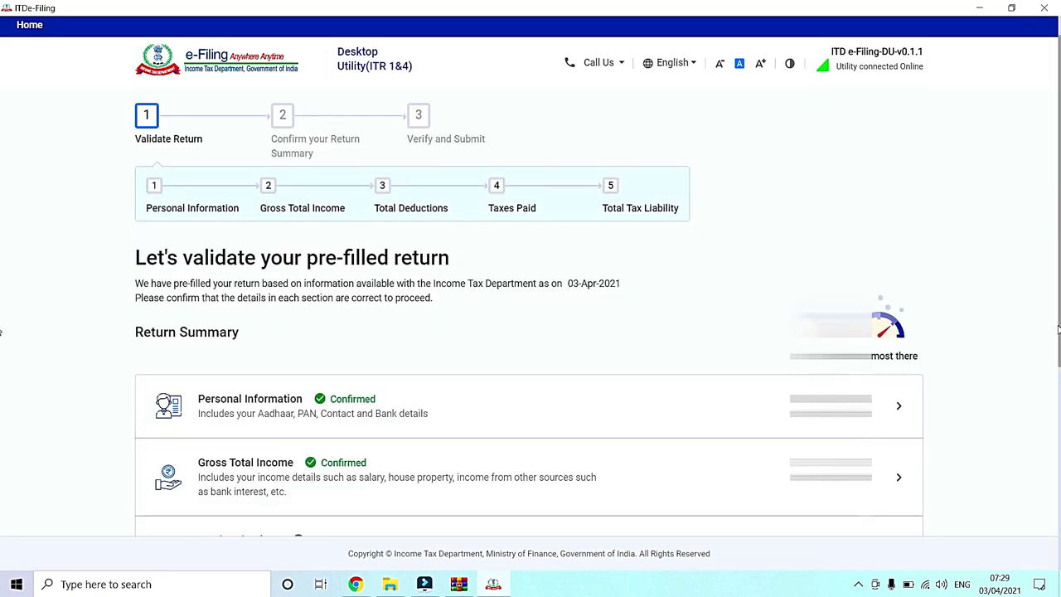
Step: Open the Total Tax Liability section and examine the computation of income and tax, including the rebate u/s 87A
drag(1058, 356, 1058, 495)
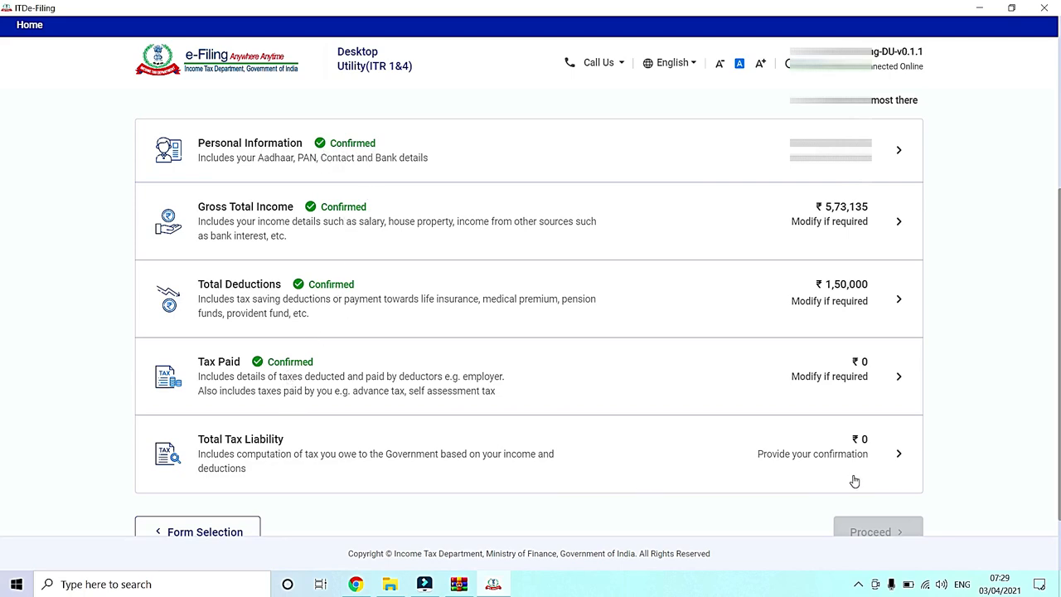
click(872, 456)
scroll(2, 282, down, 2)
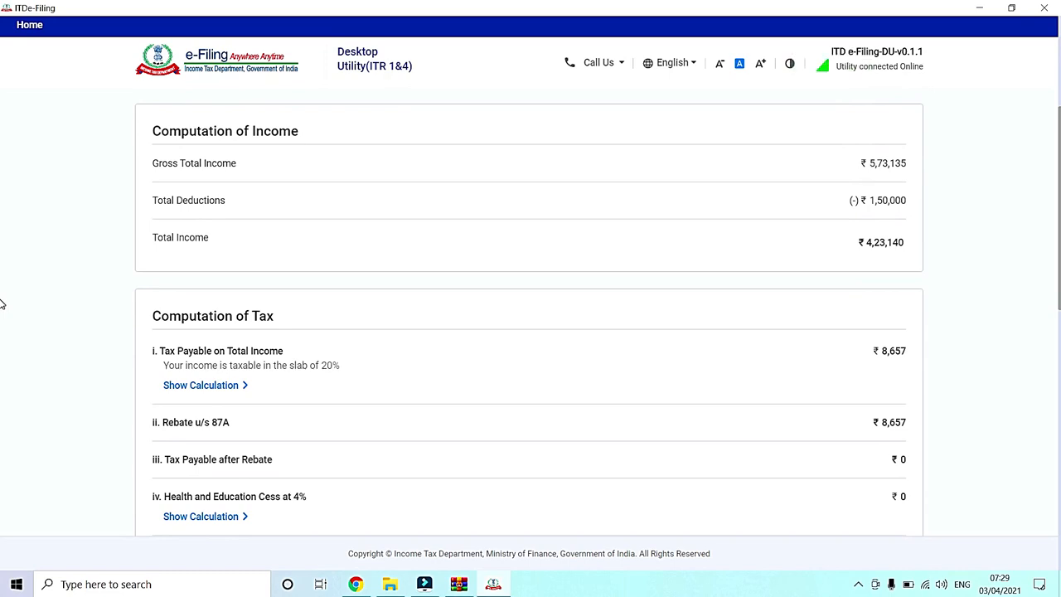
scroll(3, 303, up, 1)
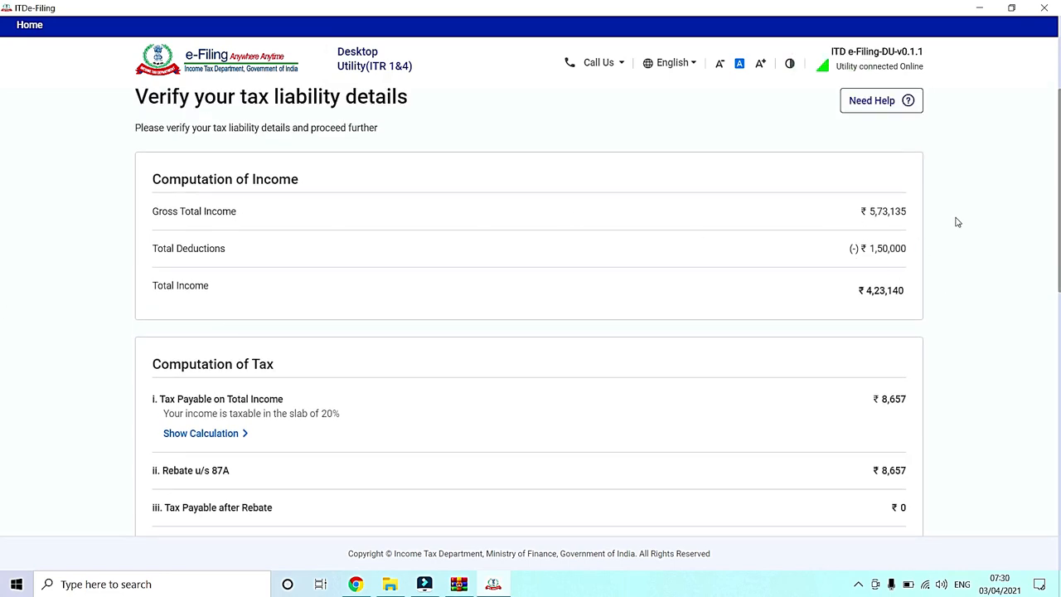
scroll(3, 240, down, 3)
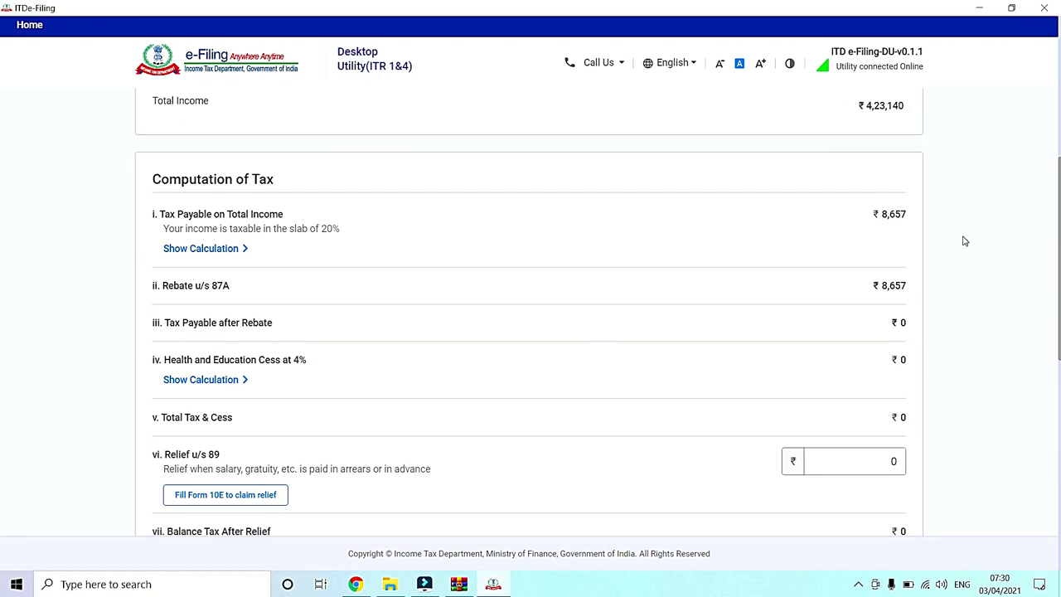
double_click(213, 291)
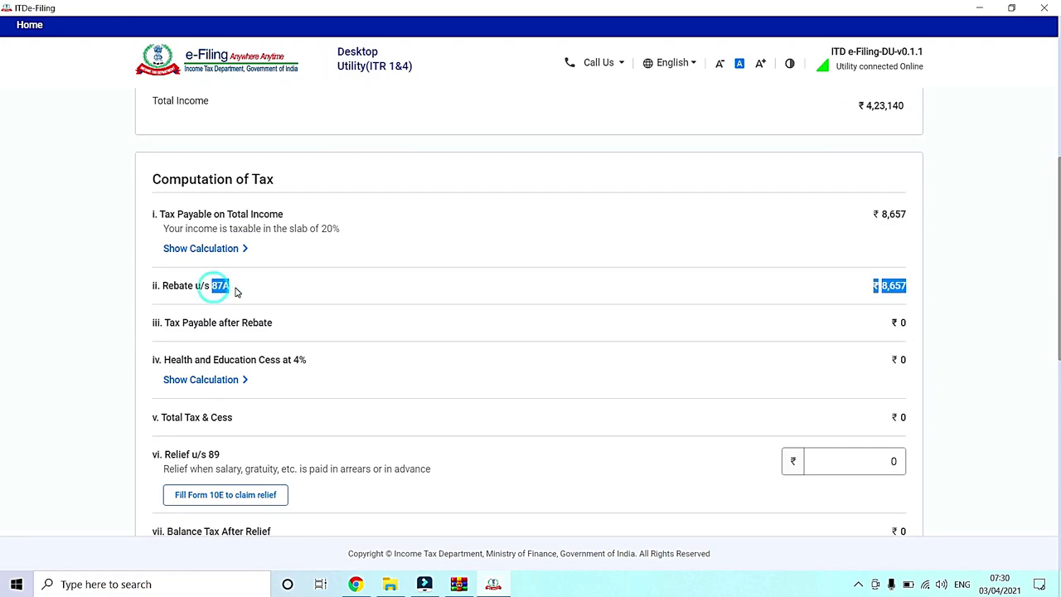
triple_click(214, 290)
click(277, 295)
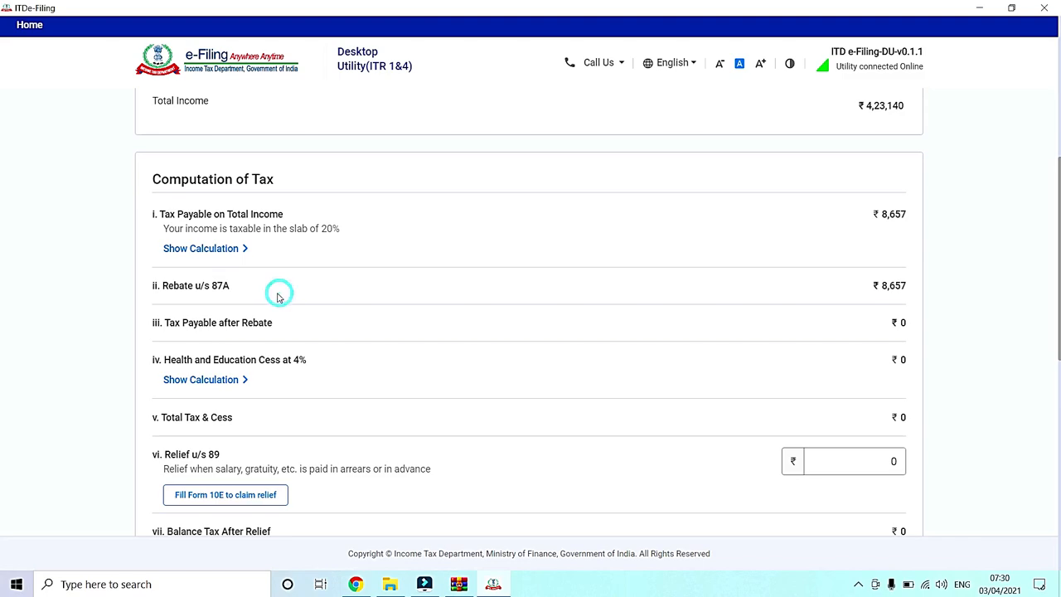
triple_click(273, 294)
click(769, 315)
Step: Confirm the tax liability details and proceed to the tax summary for confirming the return
scroll(2, 324, down, 3)
scroll(1, 338, up, 3)
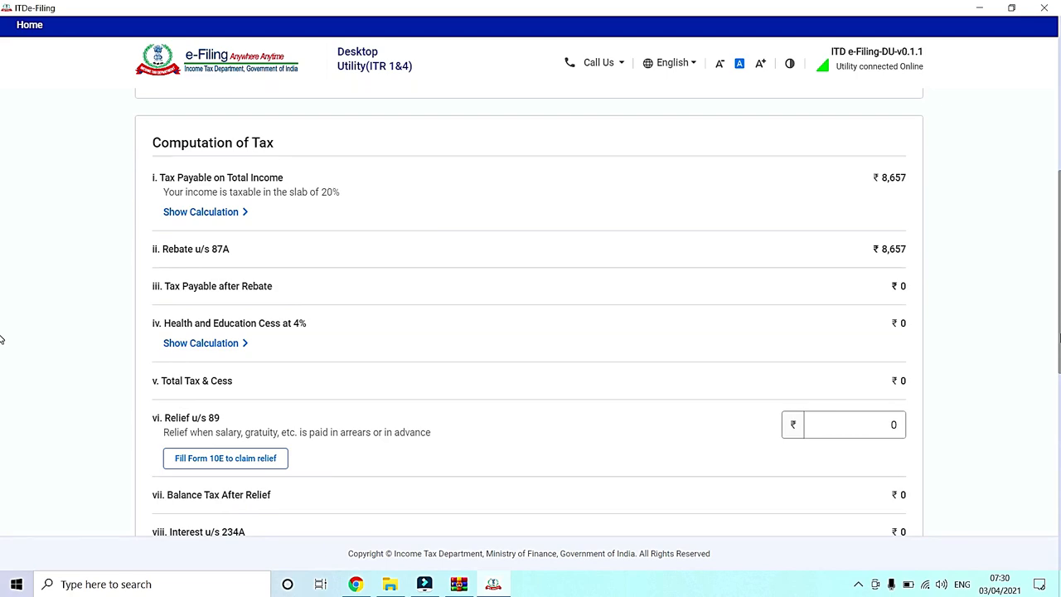
drag(1059, 335, 1059, 387)
click(739, 383)
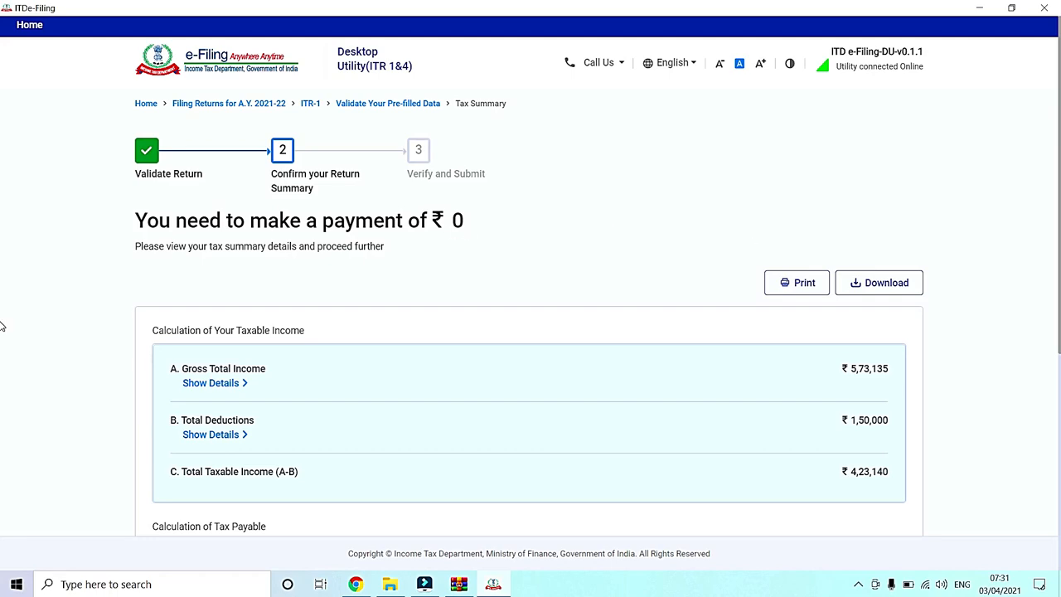
Step: Expand the Gross Total Income and Amount Payable details in the tax summary and examine their breakdowns
click(227, 385)
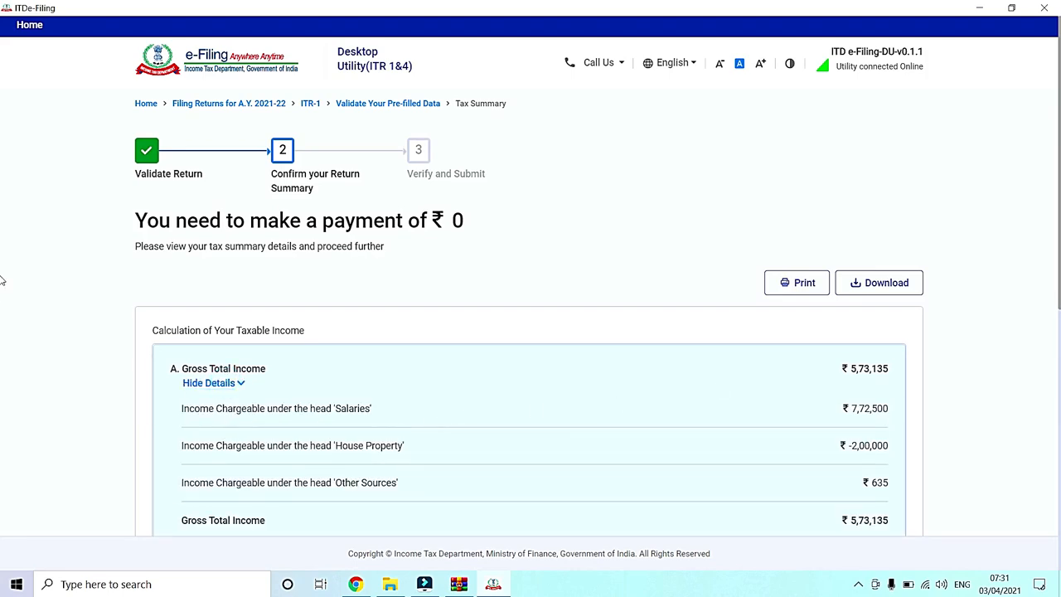
scroll(2, 282, down, 10)
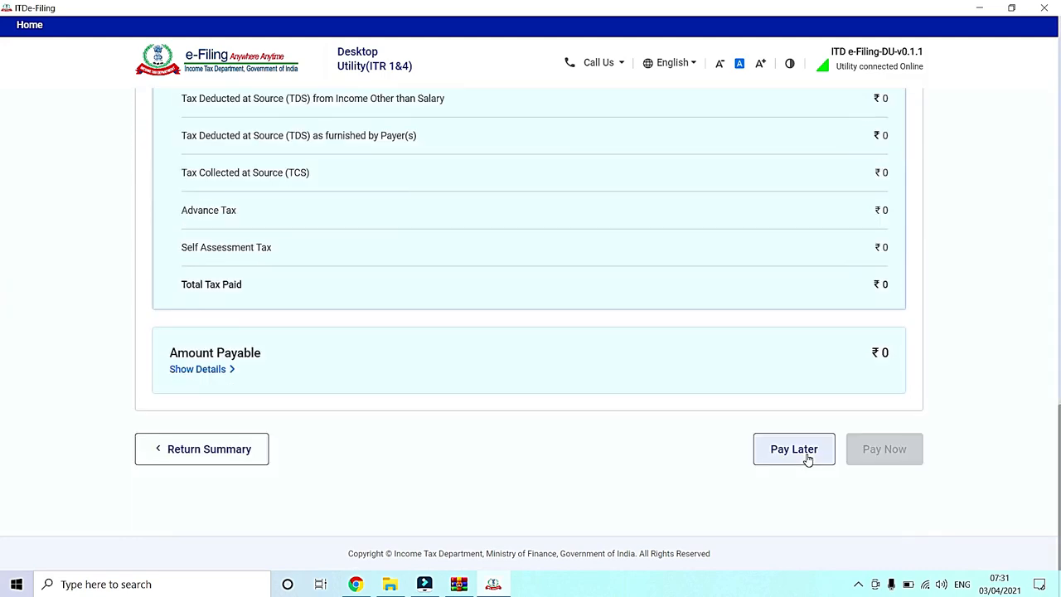
click(209, 369)
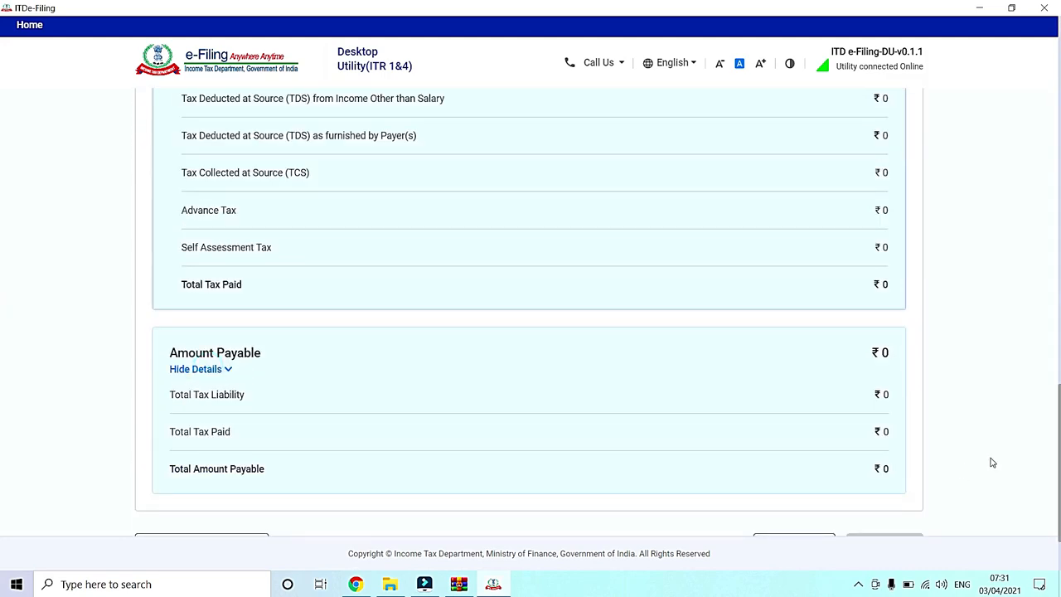
scroll(2, 428, down, 2)
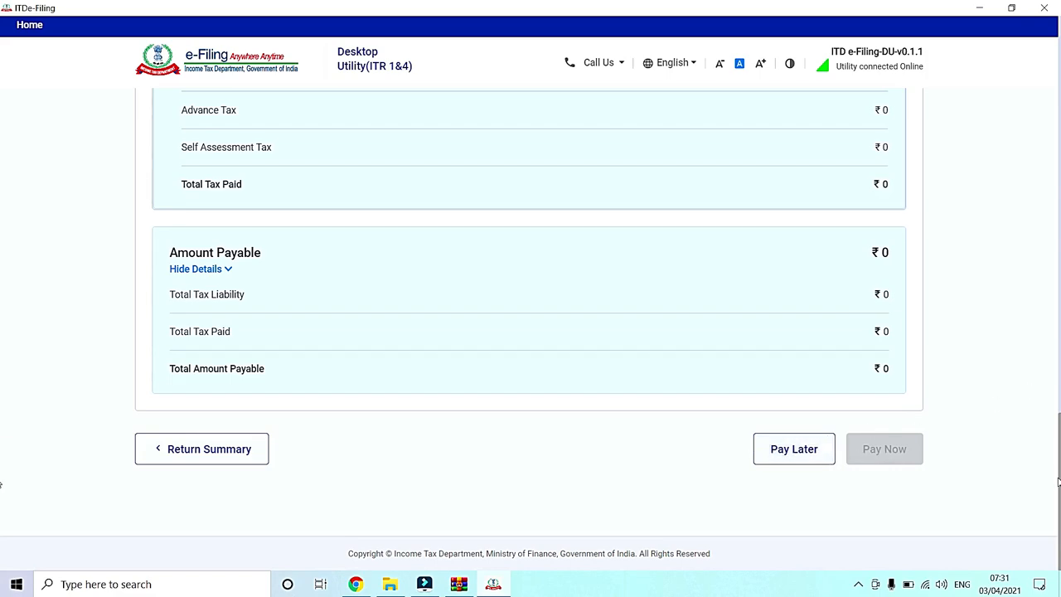
Step: Review the whole tax summary and go back to the return summary
scroll(3, 485, up, 10)
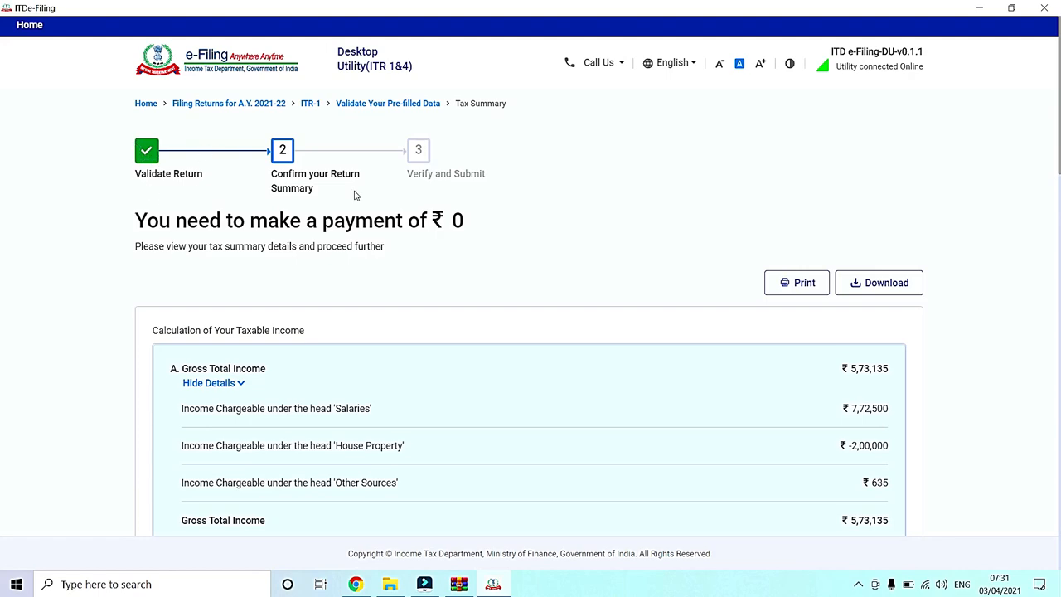
scroll(355, 196, down, 10)
scroll(414, 182, up, 10)
scroll(2, 172, down, 15)
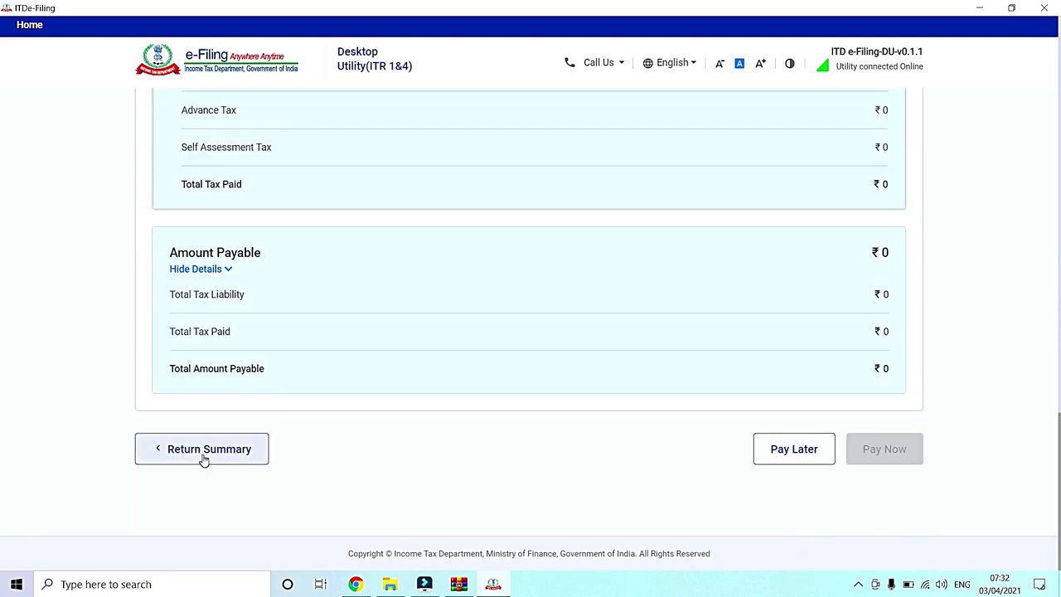
click(204, 457)
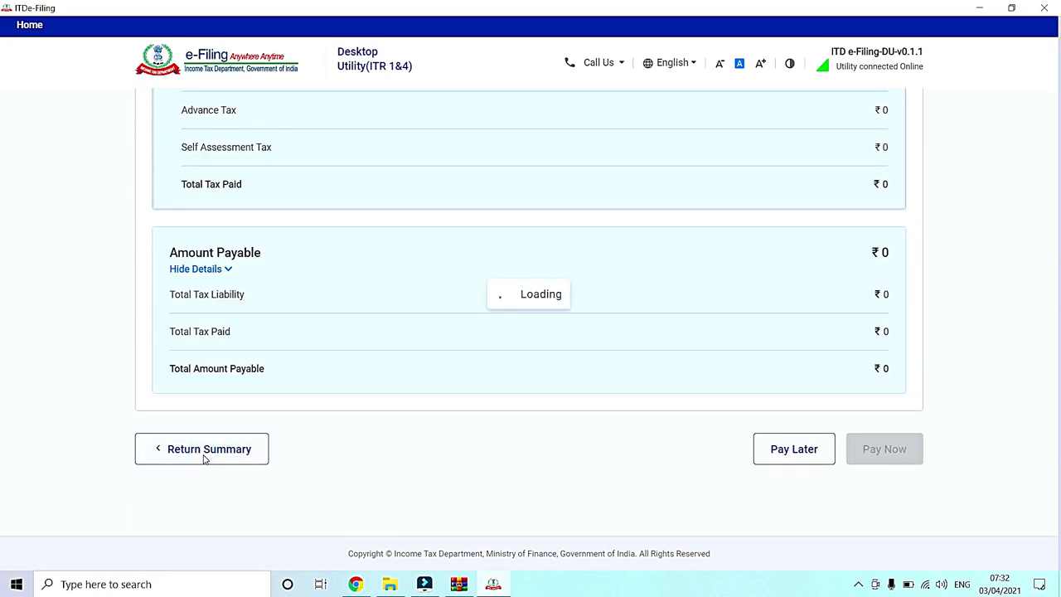